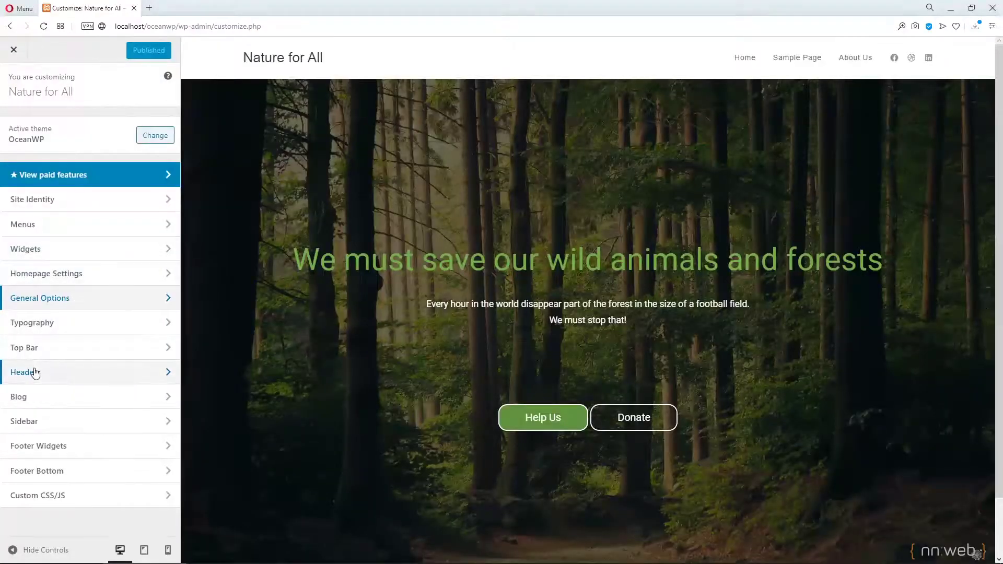
Go to Header > General and expand the header Style list.
left_click(35, 373)
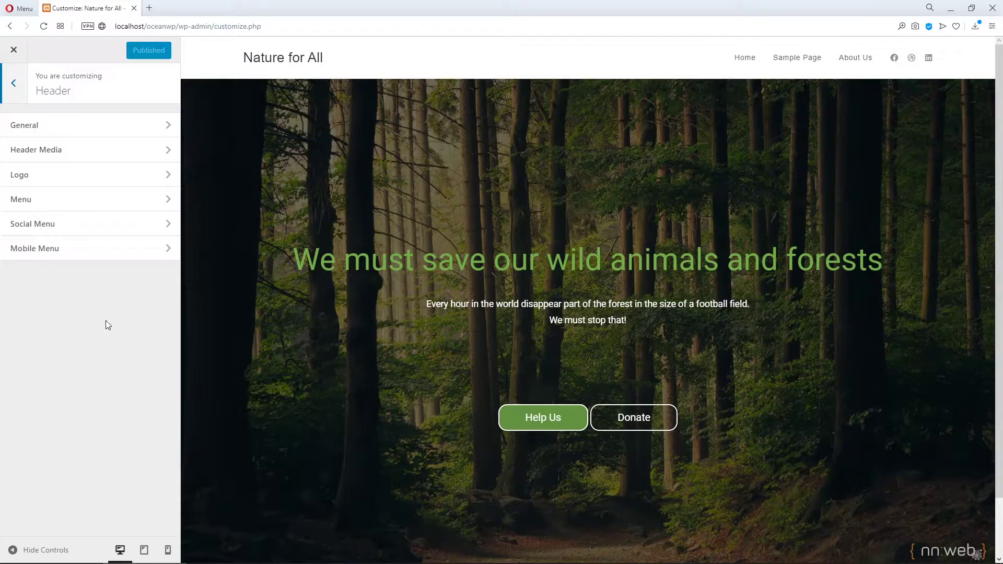
left_click(79, 125)
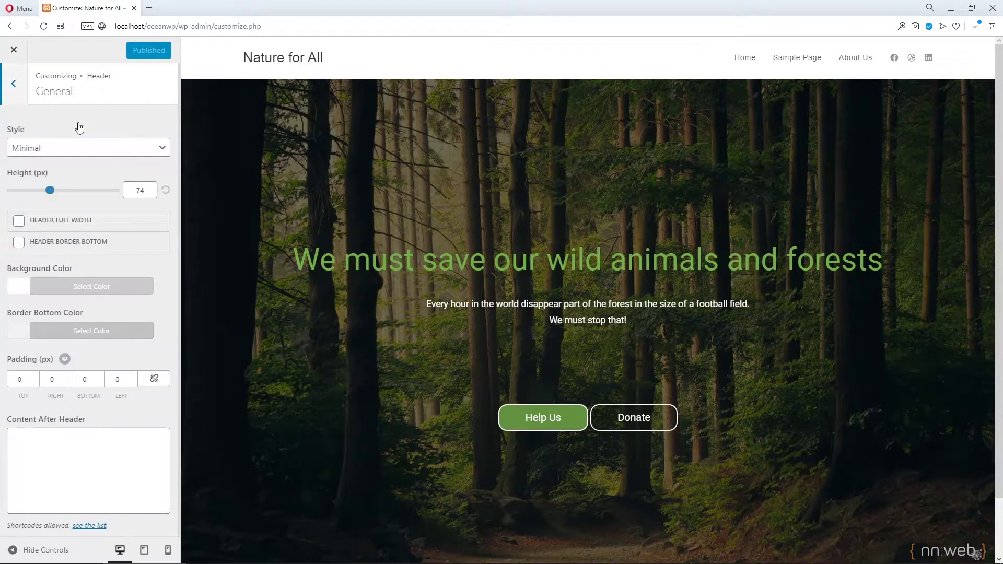
left_click(90, 150)
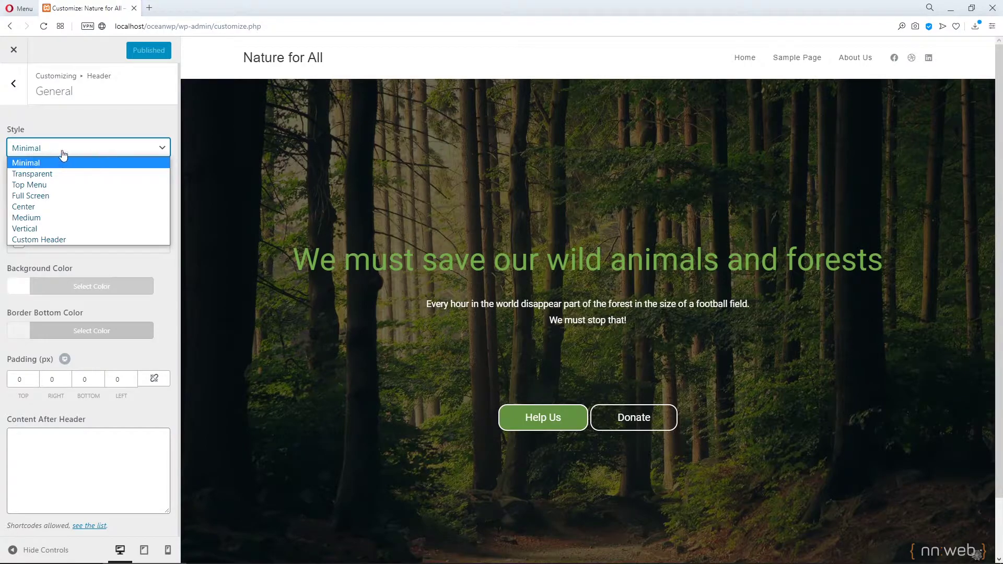
Apply the Transparent header style and move to the Header Menu settings.
left_click(43, 178)
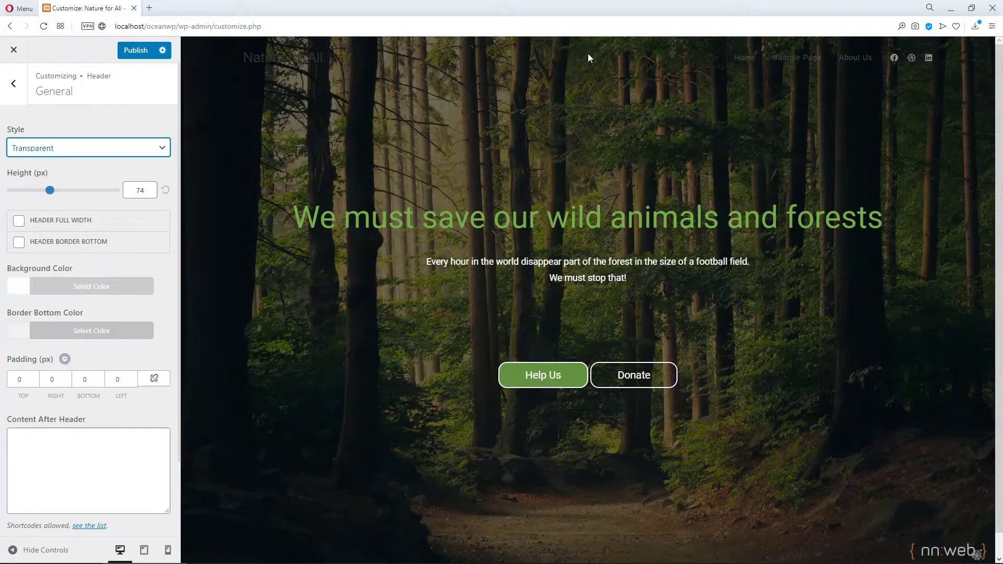
left_click(13, 83)
left_click(49, 198)
scroll(82, 261, "down", 4)
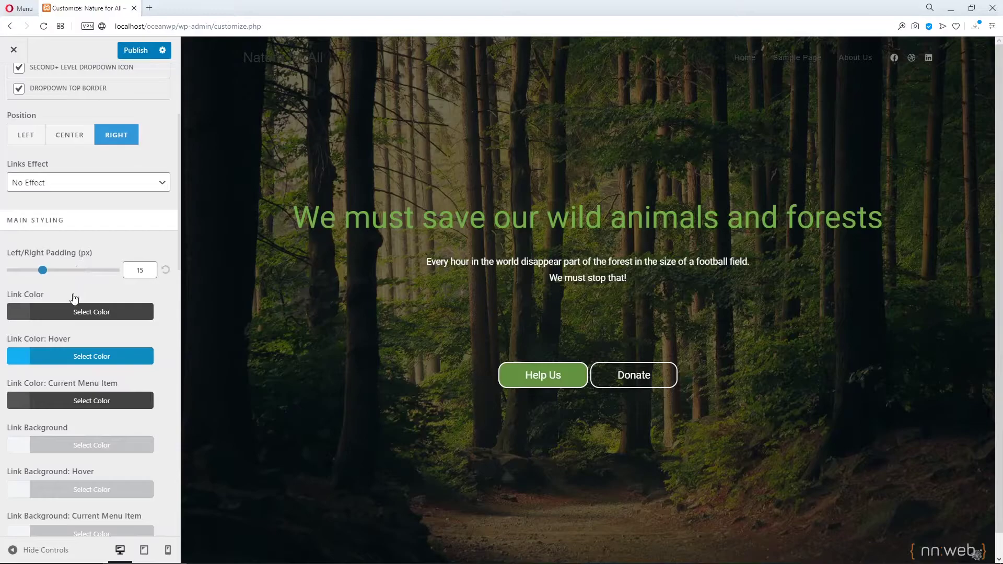
Try white menu links, then reset the menu link colour to default.
left_click(73, 314)
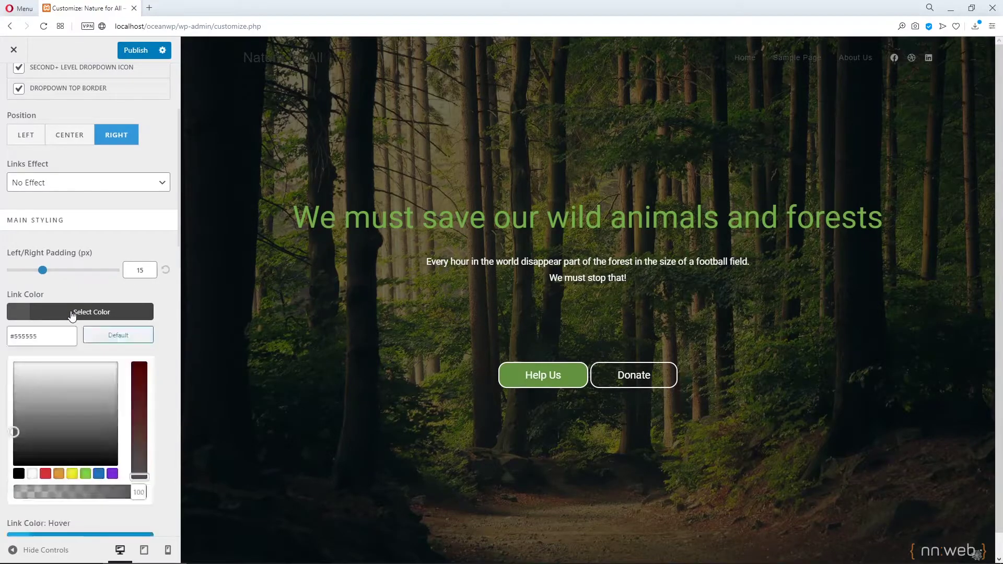
left_click(32, 474)
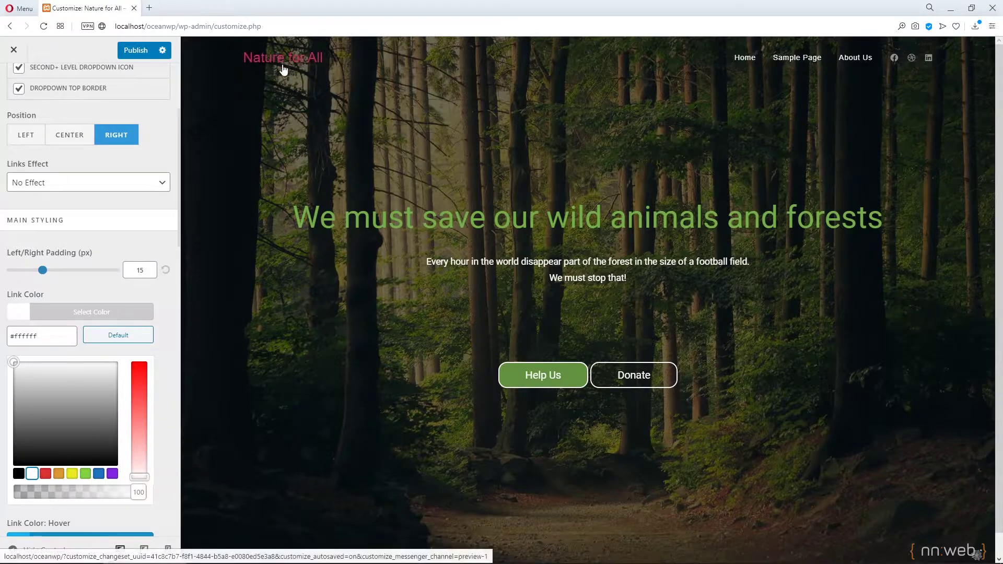
left_click(94, 339)
key("Escape")
left_click(32, 128)
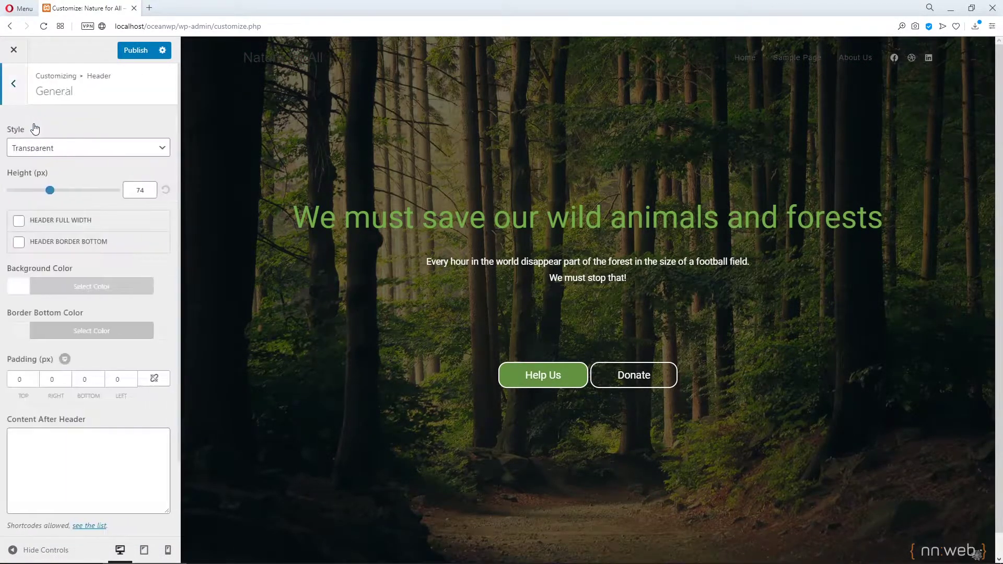
Switch the header style to Top Menu and try a different header height.
left_click(45, 147)
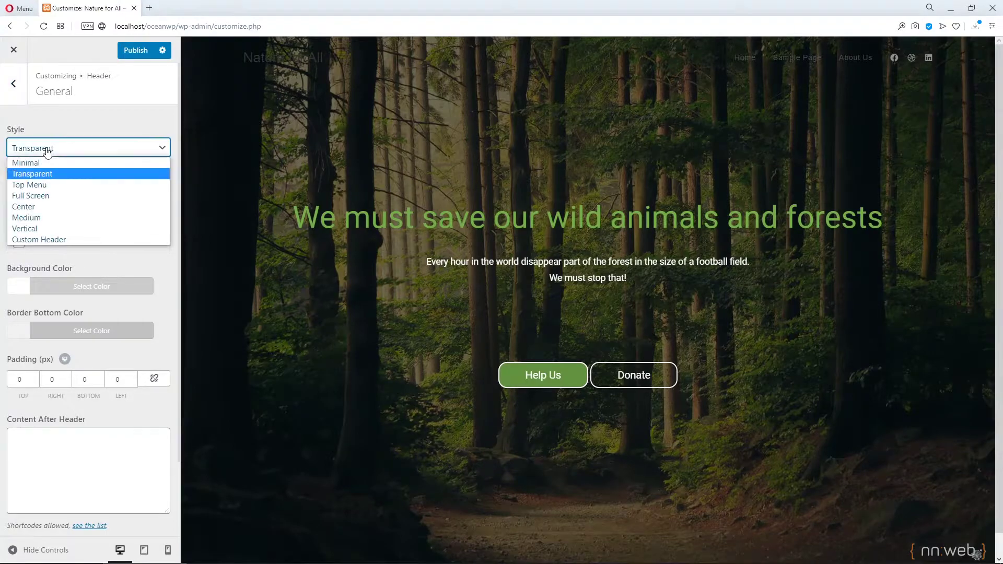
left_click(44, 186)
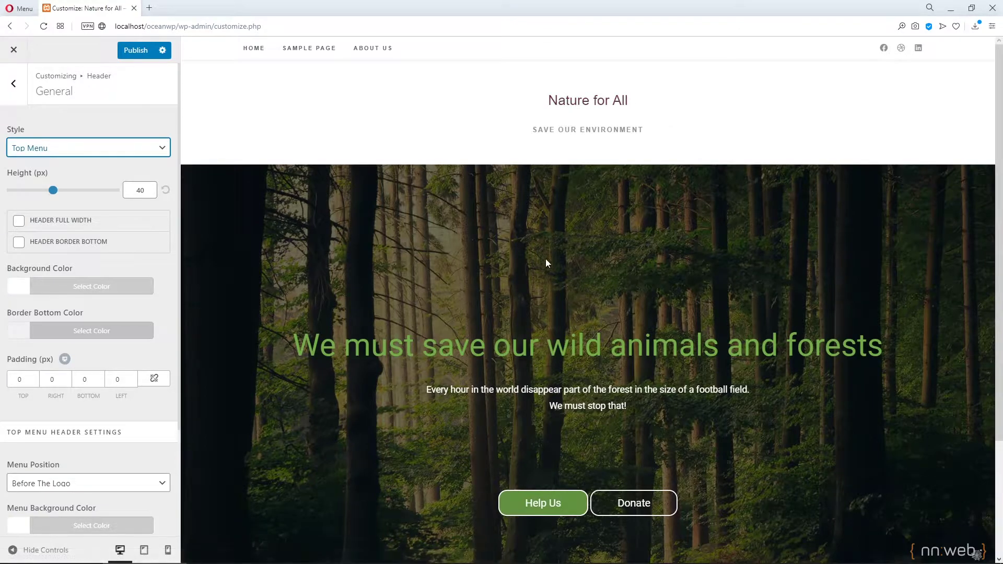
scroll(545, 263, "down", 3)
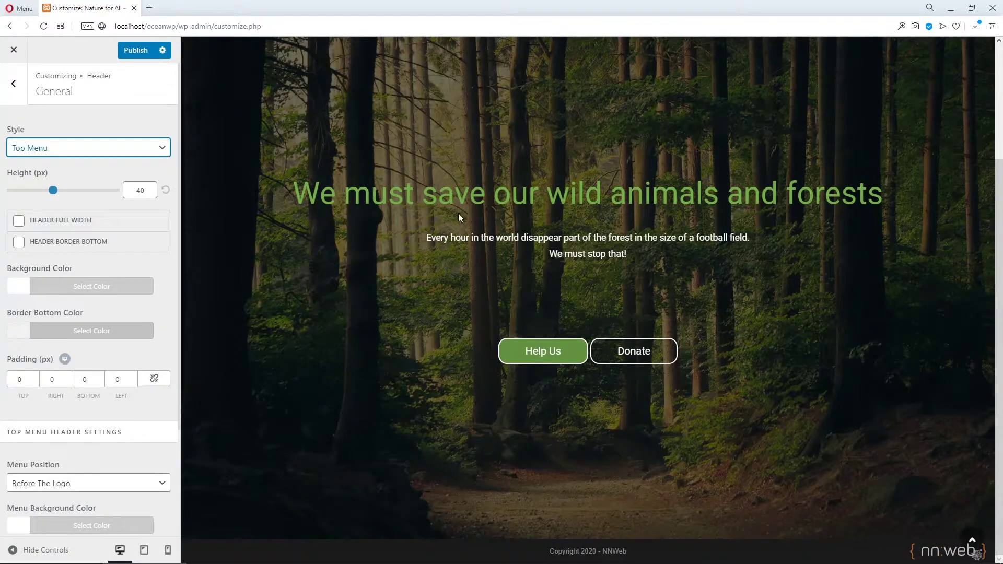
scroll(459, 215, "up", 3)
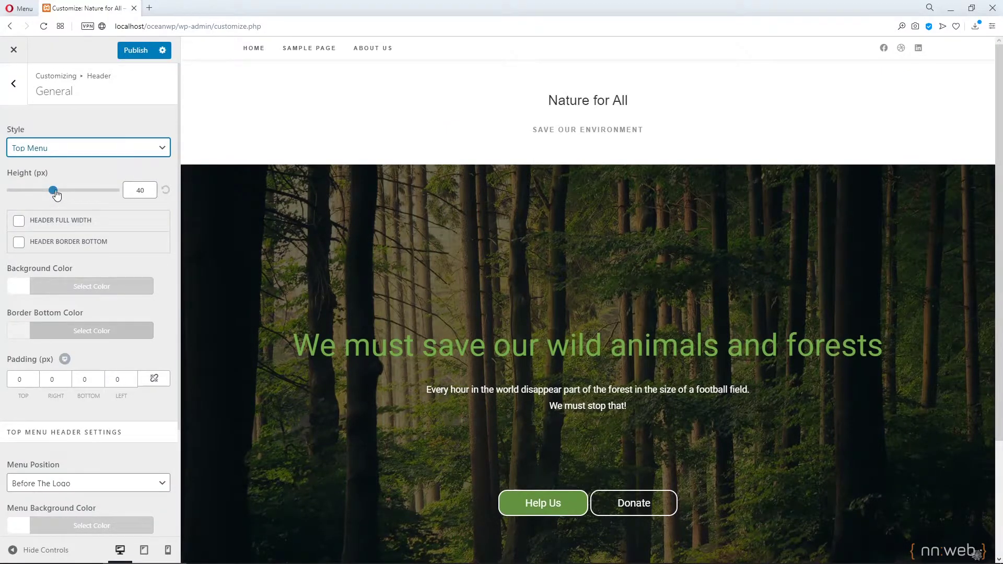
left_click_drag(53, 190, 53, 195)
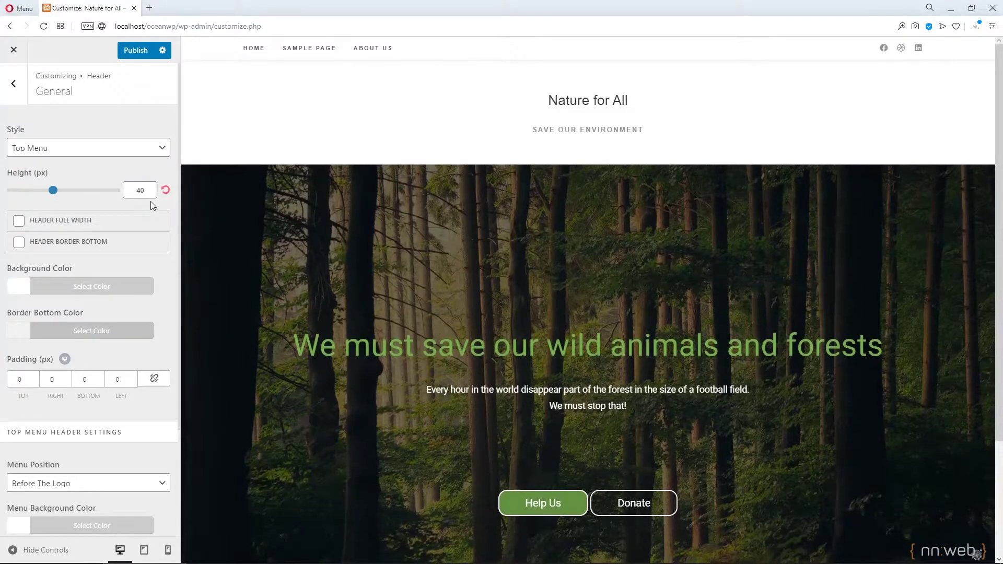
Toggle Full Width and Border Bottom on and then off again.
left_click(19, 224)
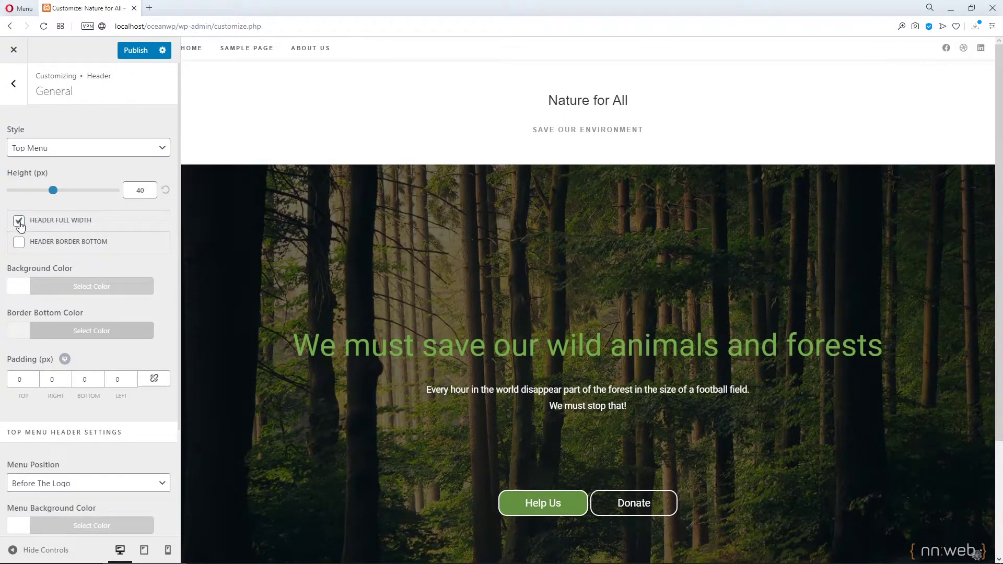
left_click(20, 228)
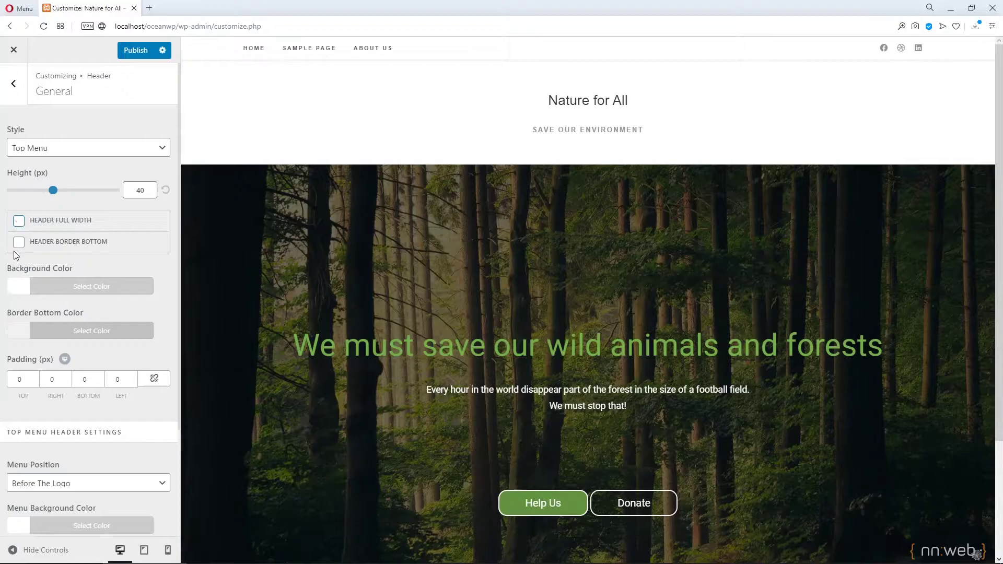
left_click(19, 245)
left_click(17, 246)
Try Menu Position After The Logo, then set it back to Before The Logo.
scroll(59, 285, "down", 2)
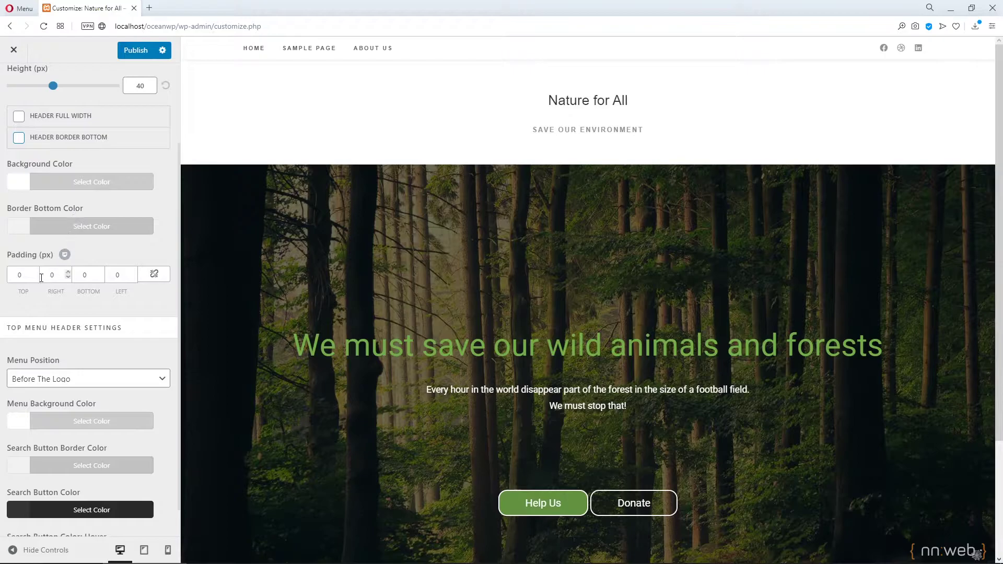
scroll(95, 284, "down", 1)
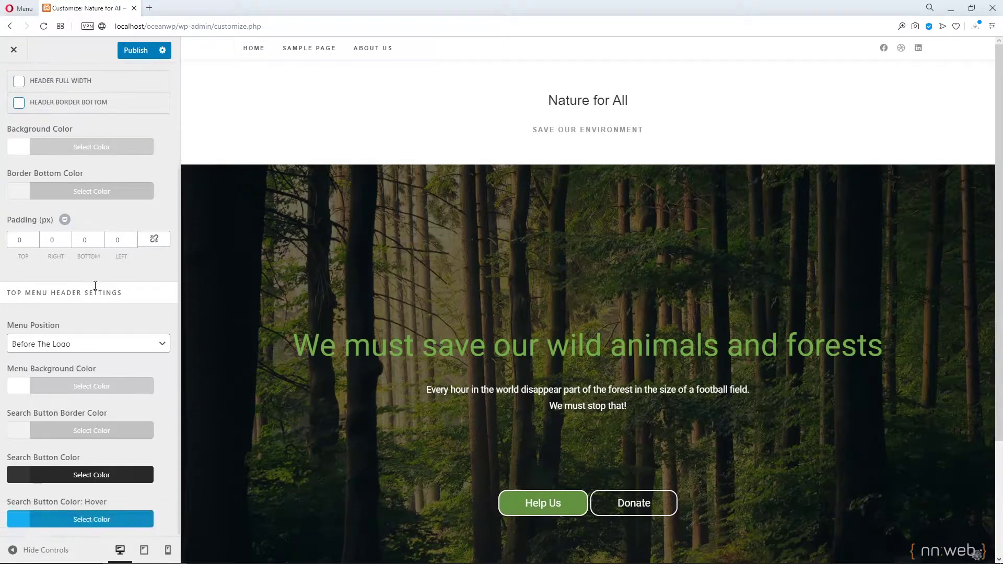
left_click(107, 347)
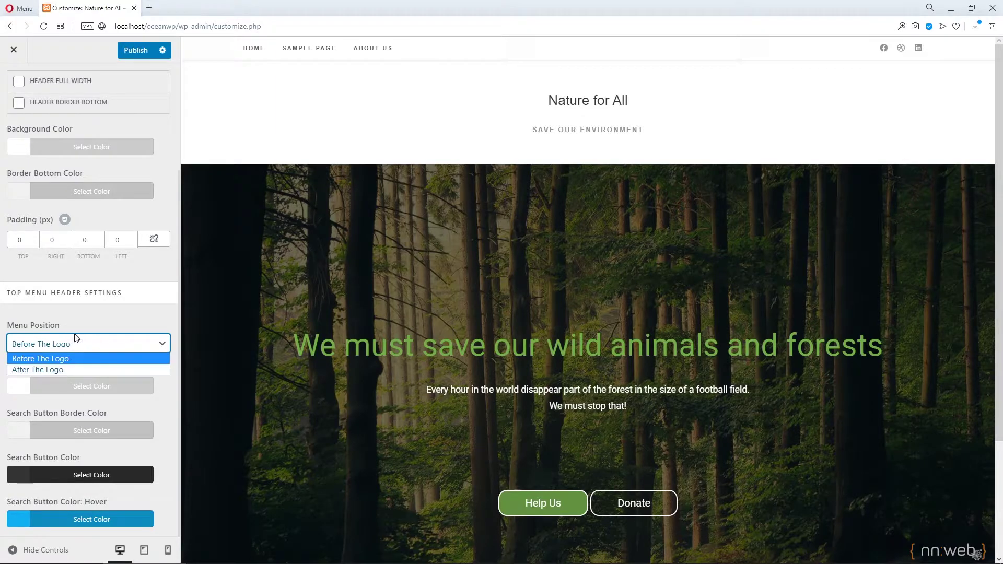
left_click(64, 369)
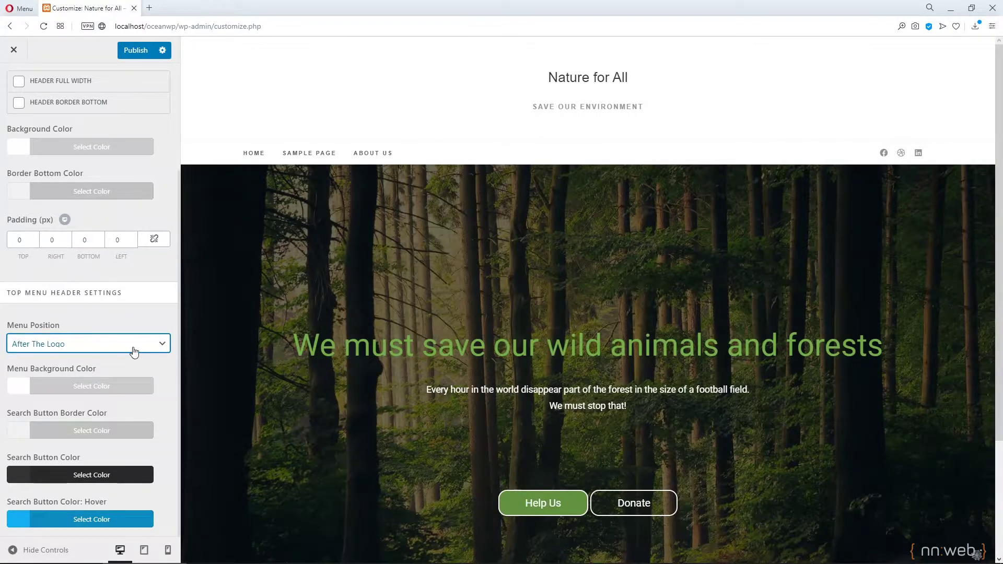
scroll(132, 349, "up", 3)
left_click(60, 484)
left_click(59, 499)
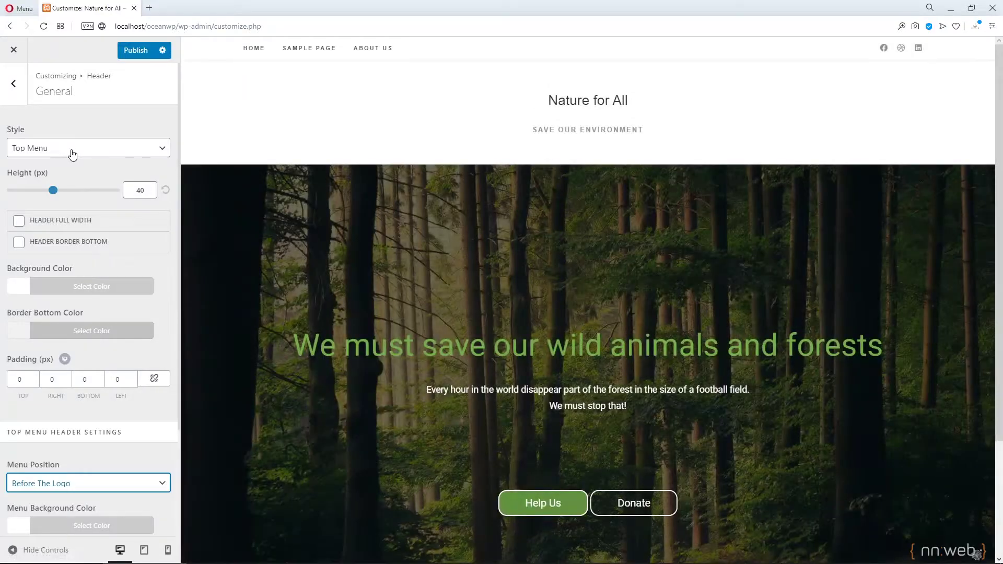
Set the header style to Full Screen and preview its overlay menu in the page.
left_click(72, 152)
left_click(58, 196)
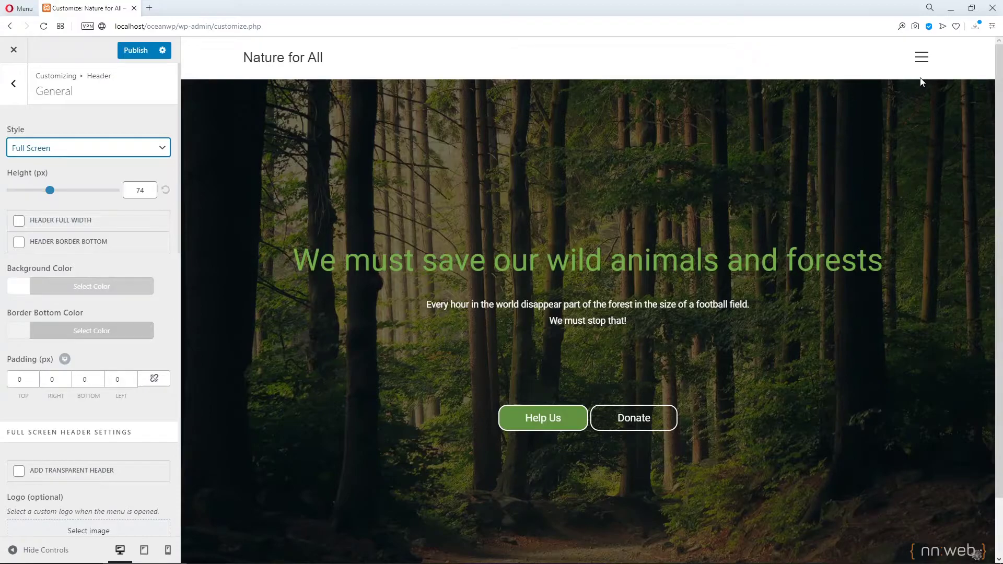
left_click(922, 60)
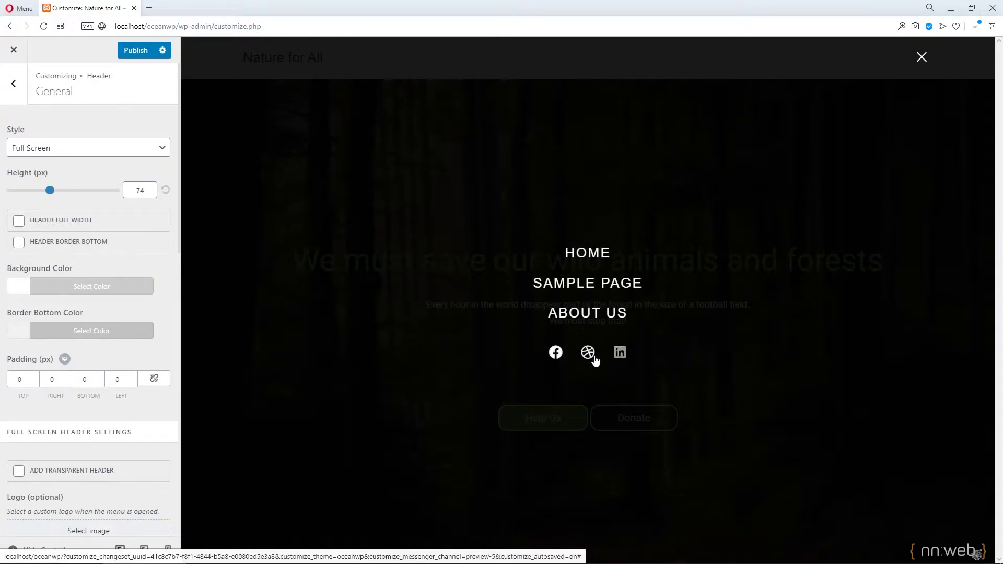
left_click(920, 59)
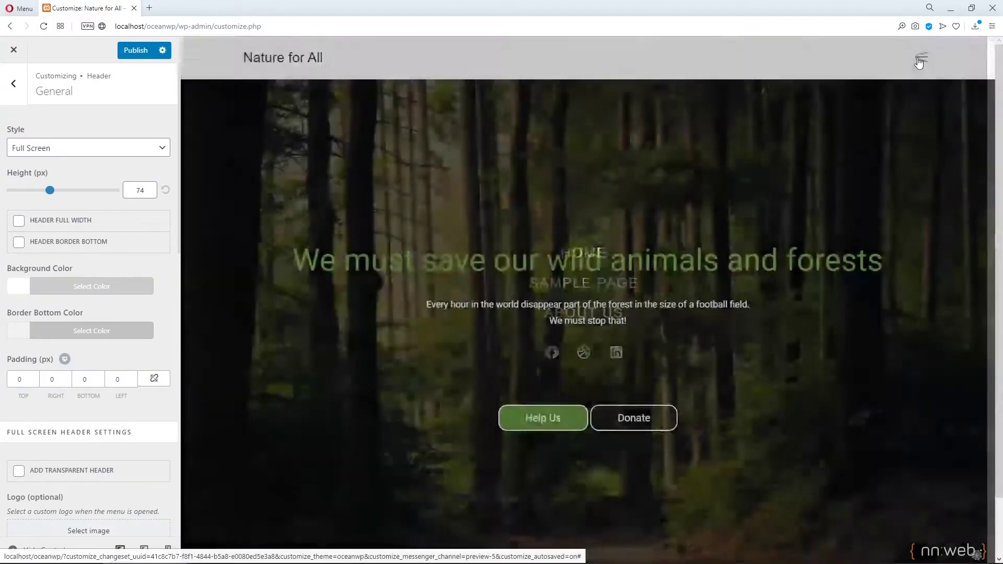
Scroll through the Full Screen header's Styling colour options and back up.
scroll(174, 307, "down", 5)
scroll(174, 307, "down", 1)
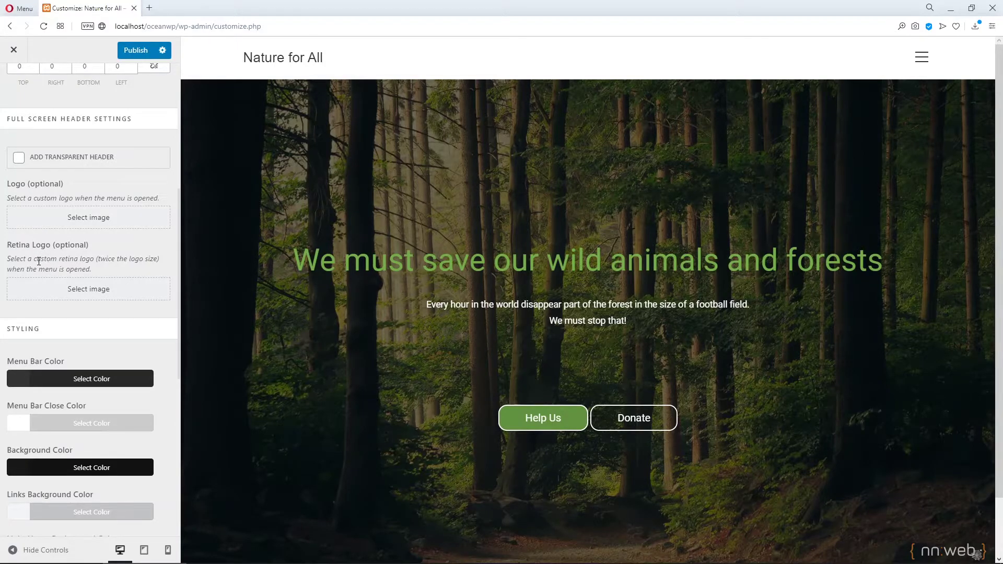
scroll(80, 267, "down", 5)
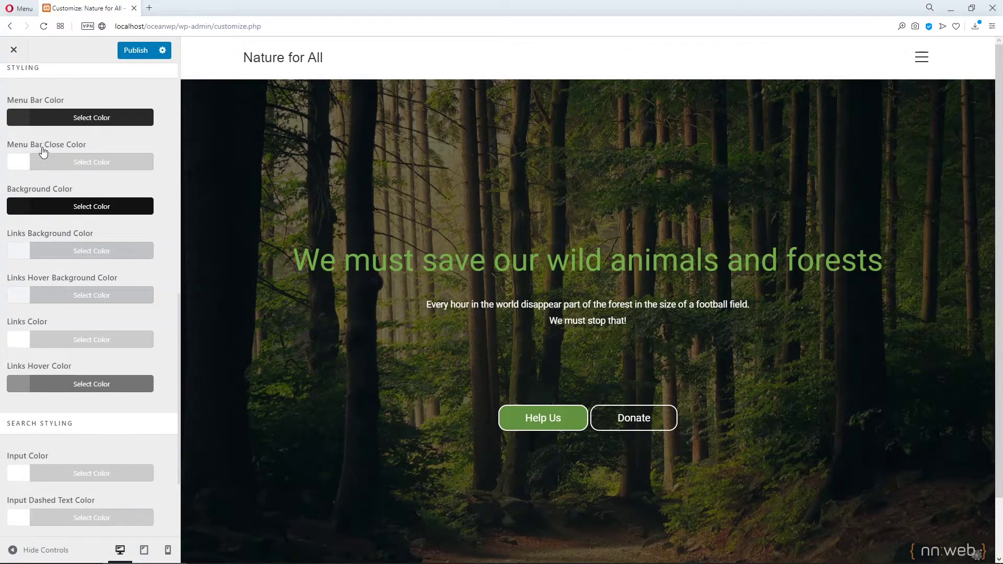
scroll(58, 286, "down", 2)
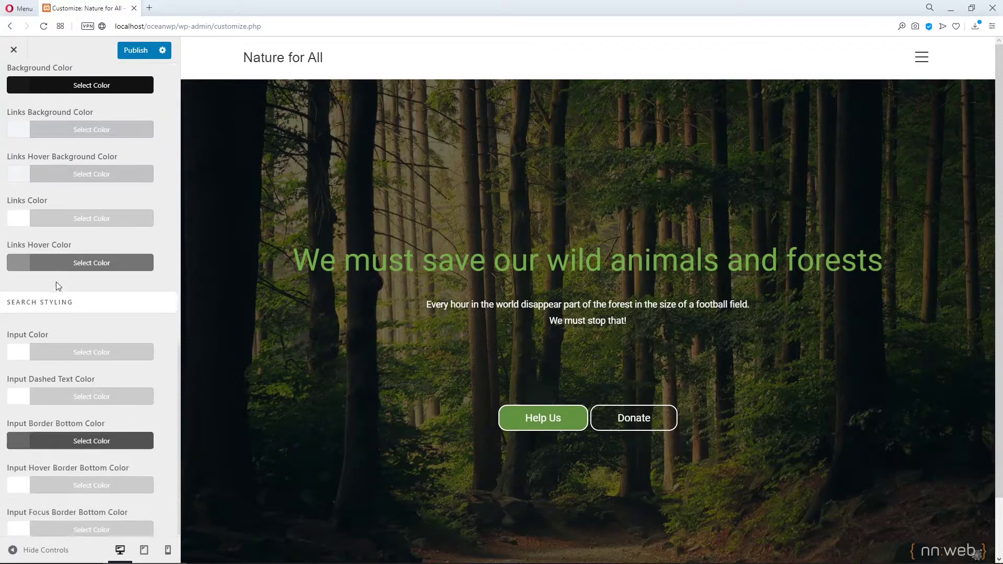
scroll(58, 286, "down", 1)
scroll(57, 290, "up", 15)
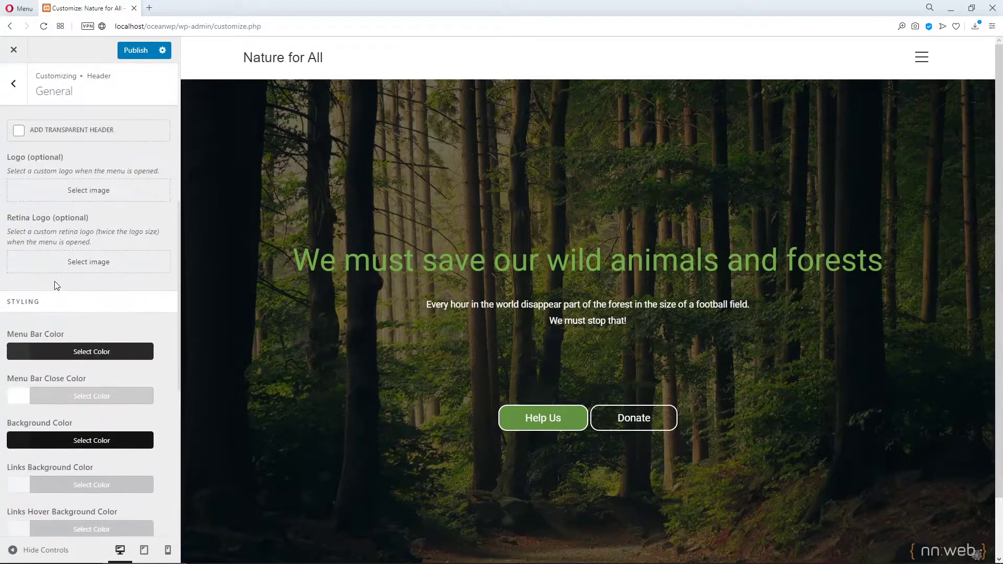
Switch the header style to Center.
left_click(60, 153)
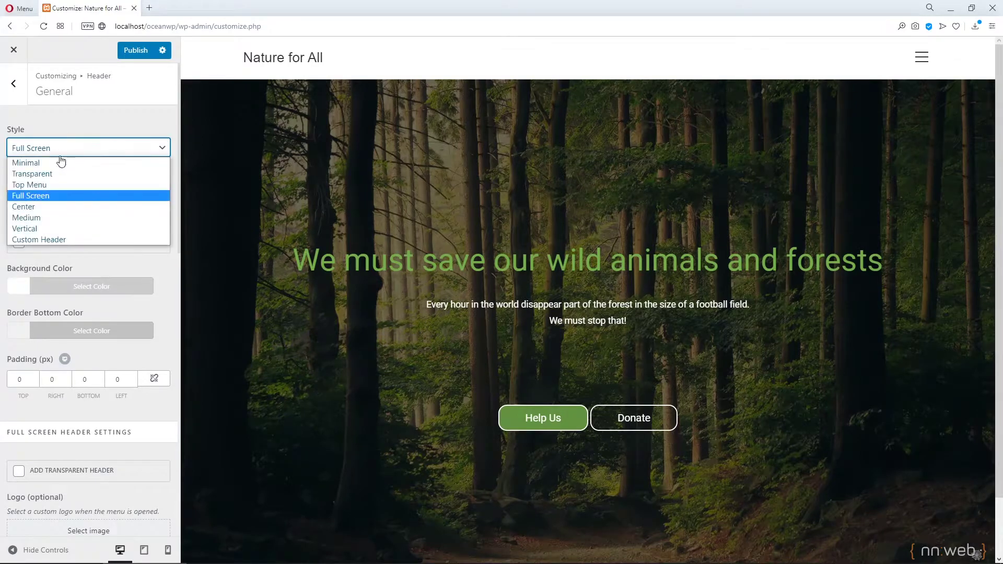
left_click(48, 206)
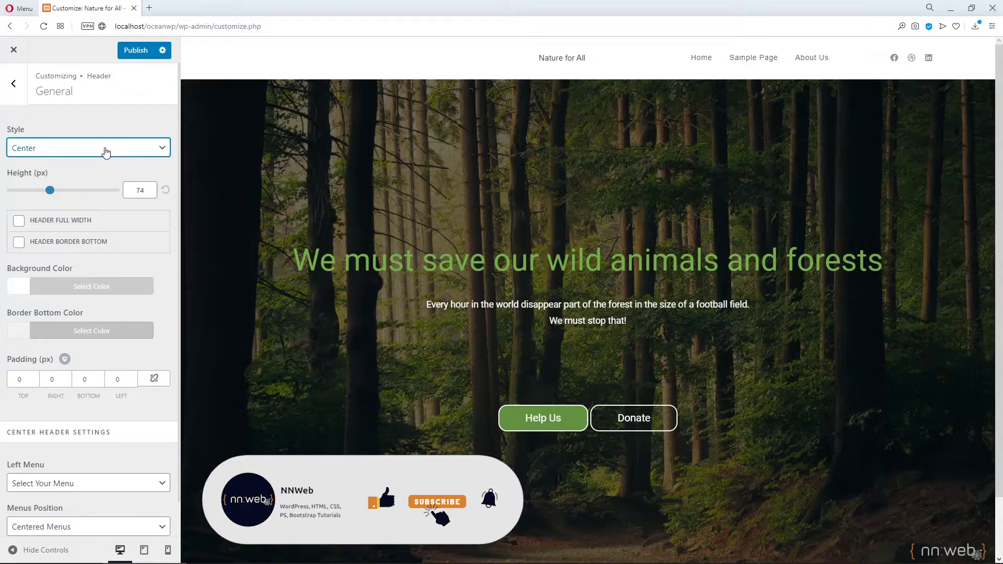
scroll(105, 314, "down", 1)
Try Main as the left menu, then choose Menu Footer instead.
left_click(105, 446)
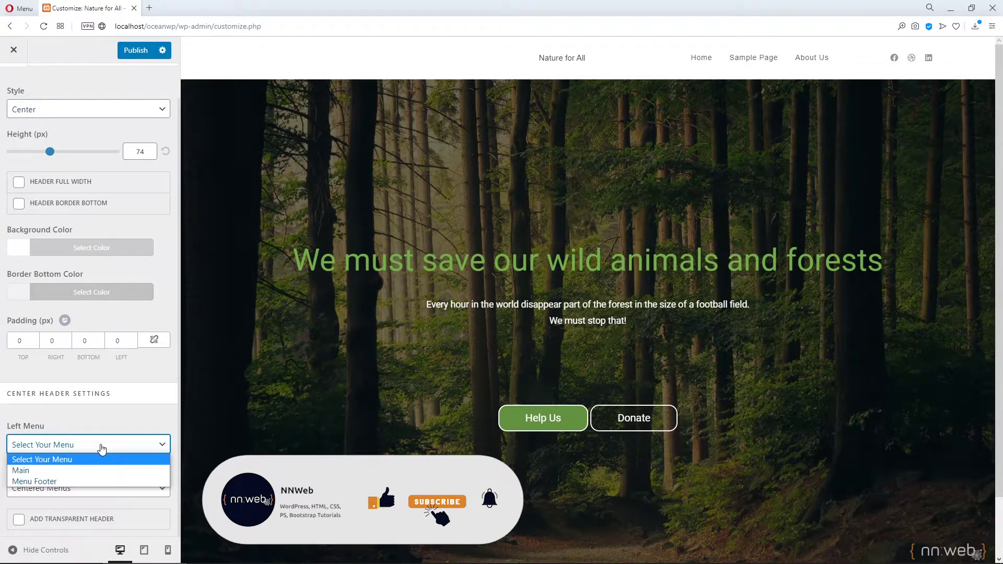
left_click(79, 471)
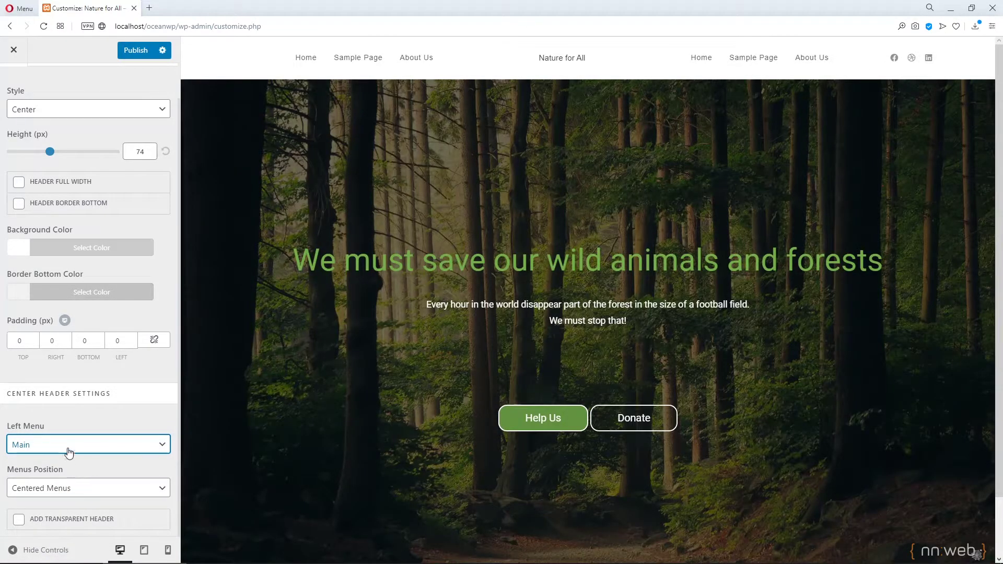
left_click(67, 447)
left_click(60, 481)
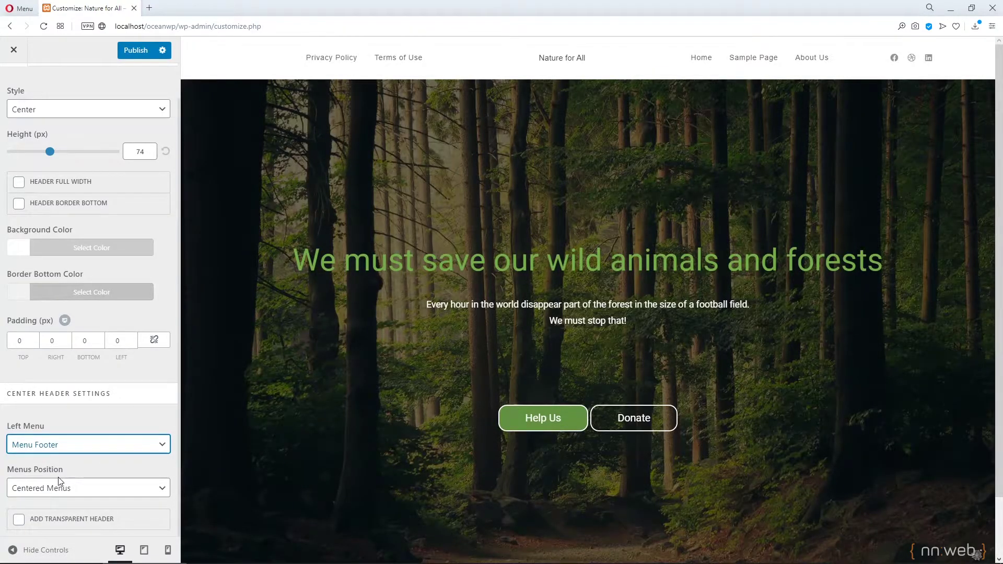
Try Wider and Closer Spacing for Menus Position, settling on Centered Menus.
left_click(79, 494)
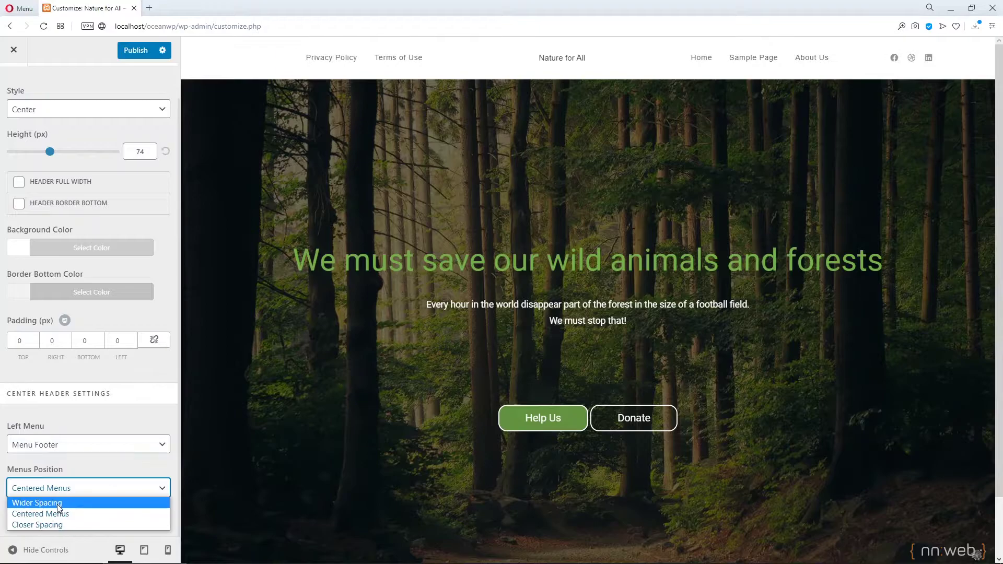
left_click(59, 503)
left_click(58, 494)
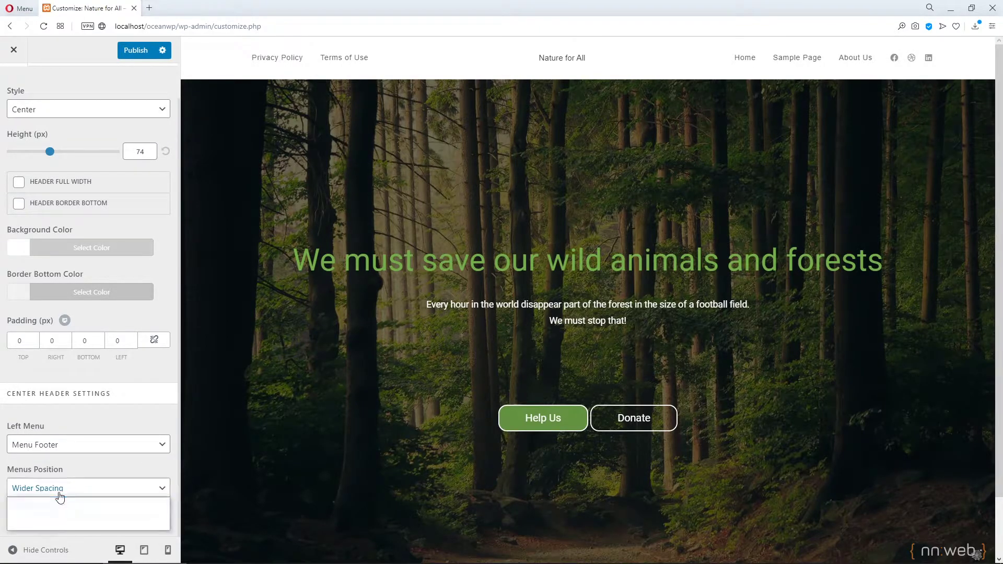
left_click(58, 526)
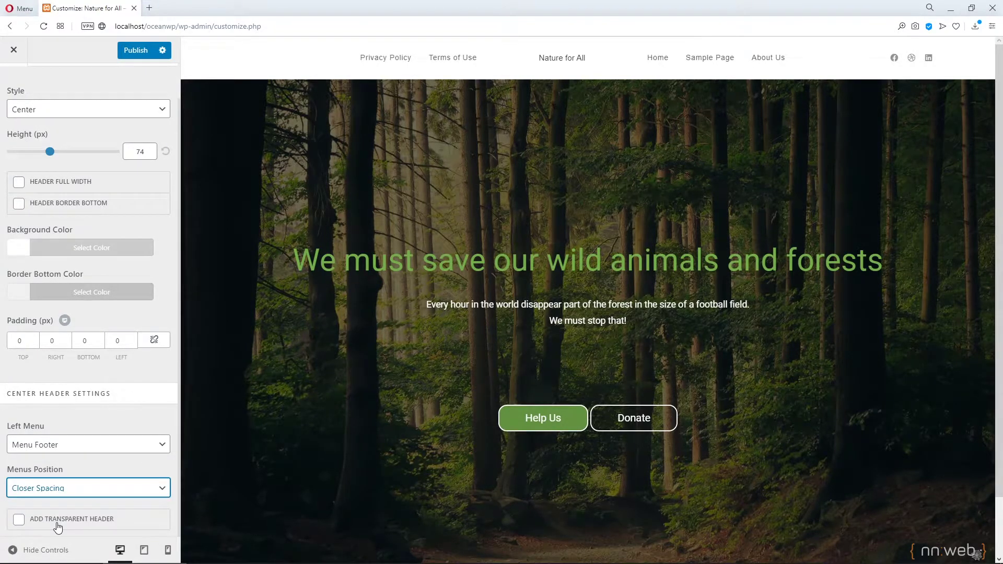
left_click(57, 494)
left_click(54, 517)
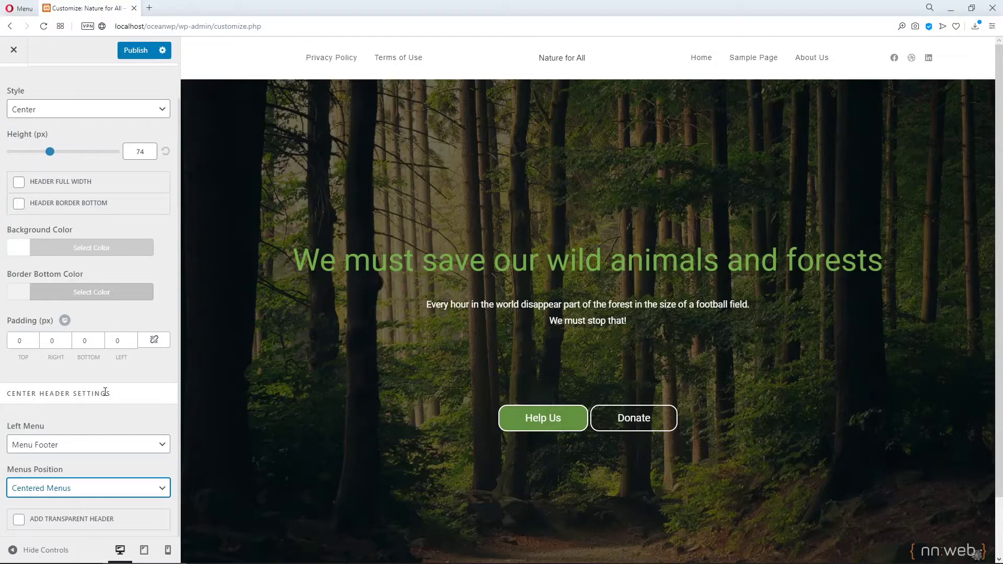
scroll(105, 392, "up", 1)
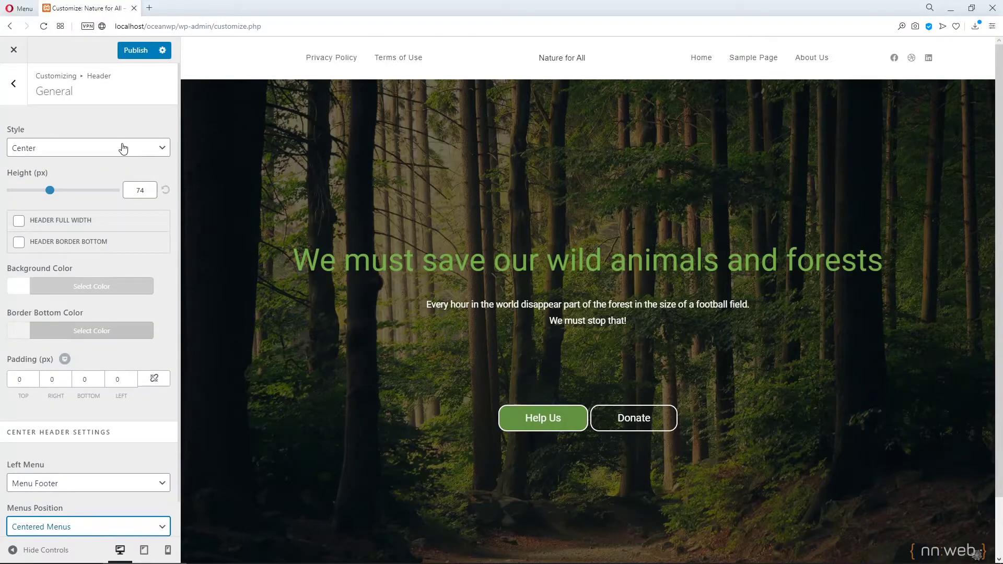
left_click(123, 148)
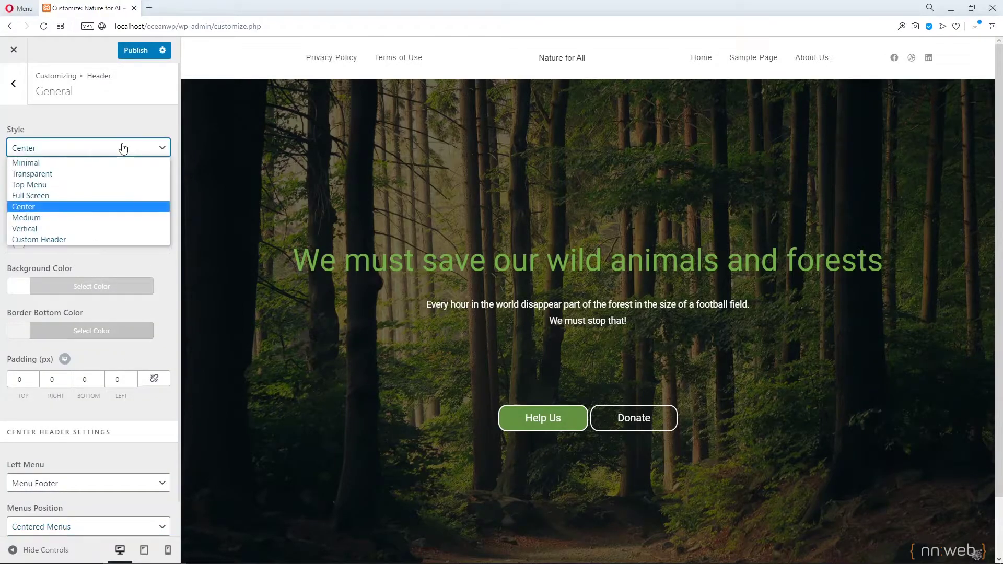
Switch the header style to Medium and try its search box in the preview.
left_click(46, 218)
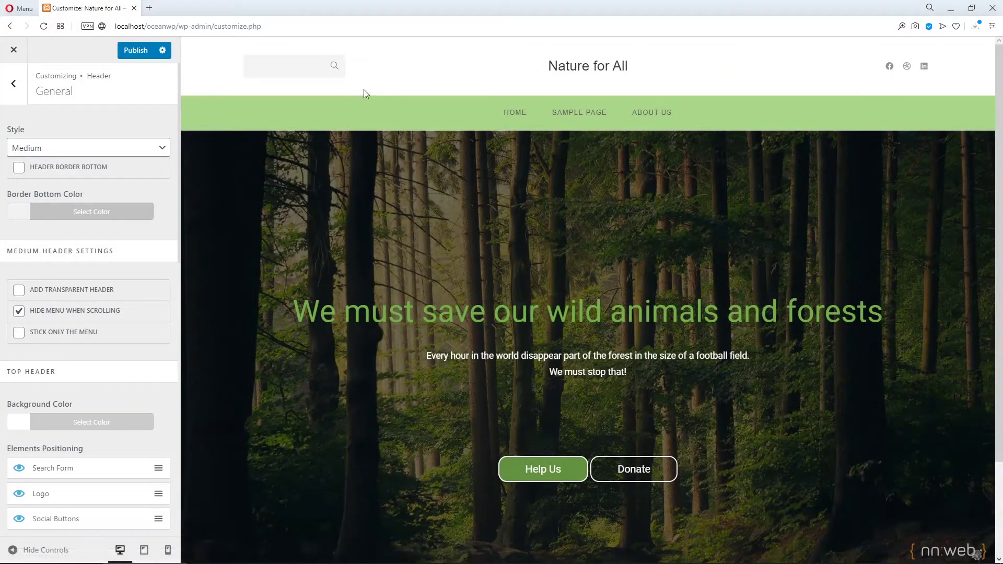
left_click(292, 67)
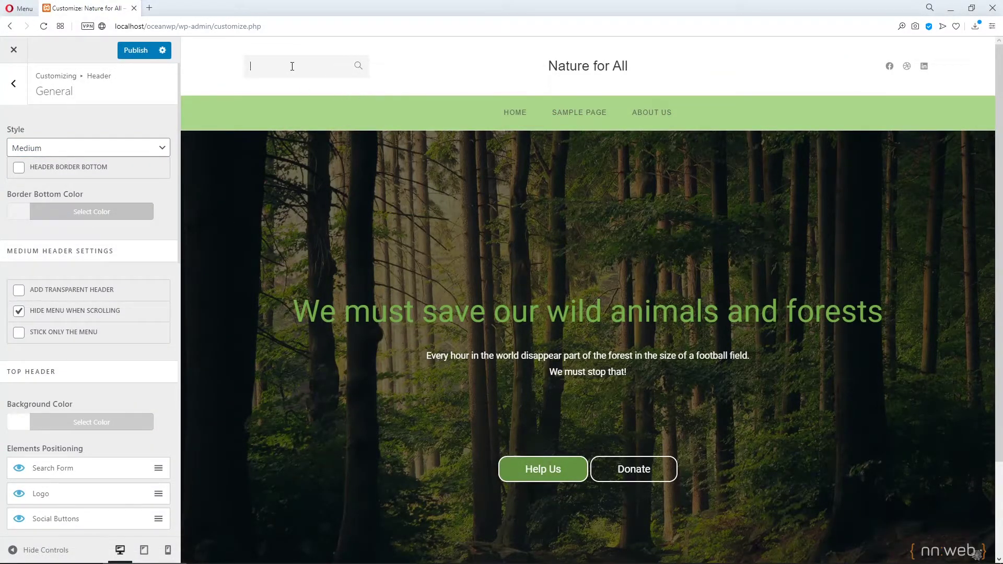
left_click(372, 103)
Enable Header Border Bottom and colour it purple (#8224e3).
left_click(80, 172)
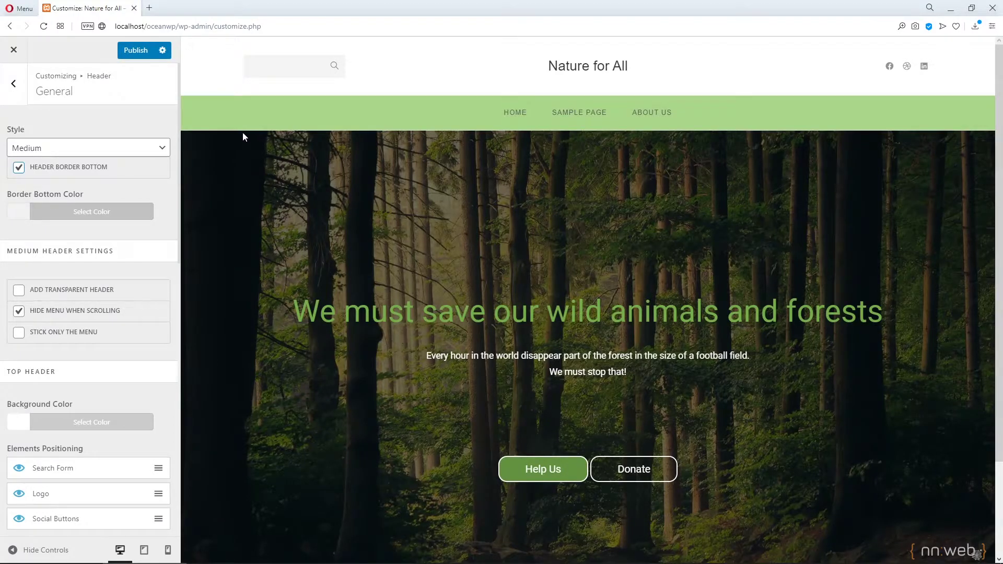
left_click(69, 211)
left_click(112, 373)
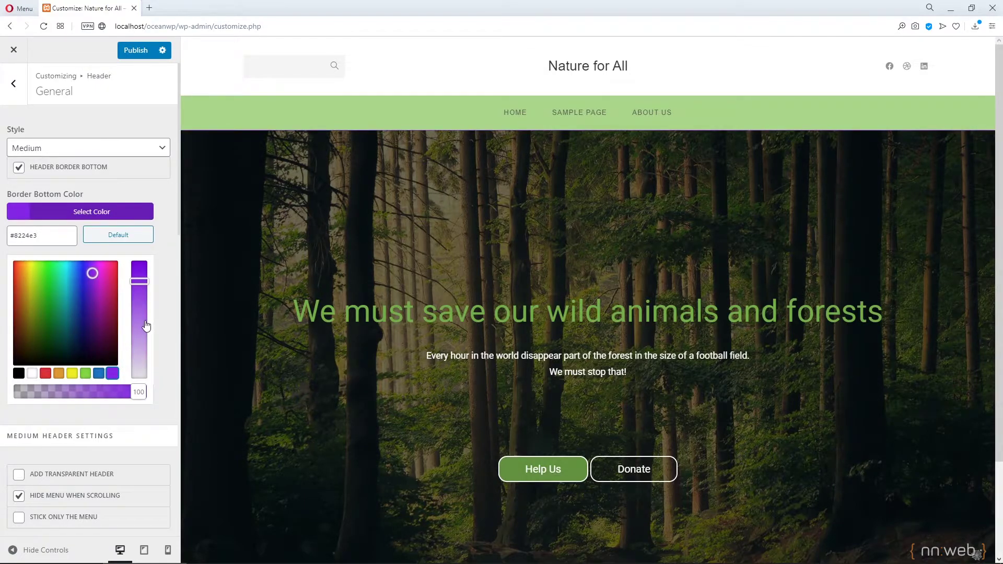
Reset the border colour, remove the header bottom border, and toggle Stick Only The Menu on and off.
left_click(124, 235)
left_click(19, 167)
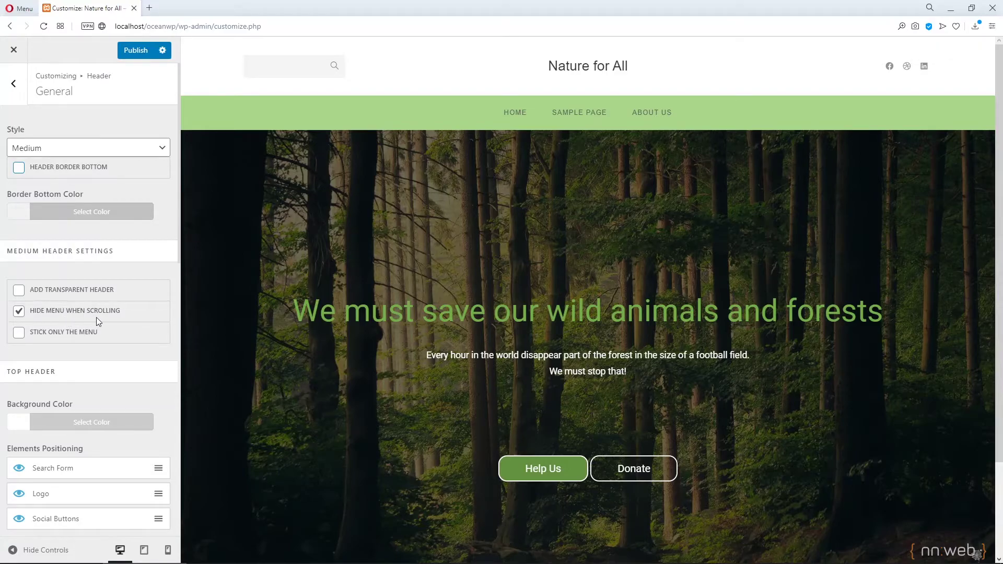
scroll(402, 245, "down", 1)
scroll(402, 245, "up", 1)
left_click(25, 337)
left_click(19, 335)
Try a light grey top header background, then reset it to default white (#ffffff).
left_click(104, 423)
left_click(91, 499)
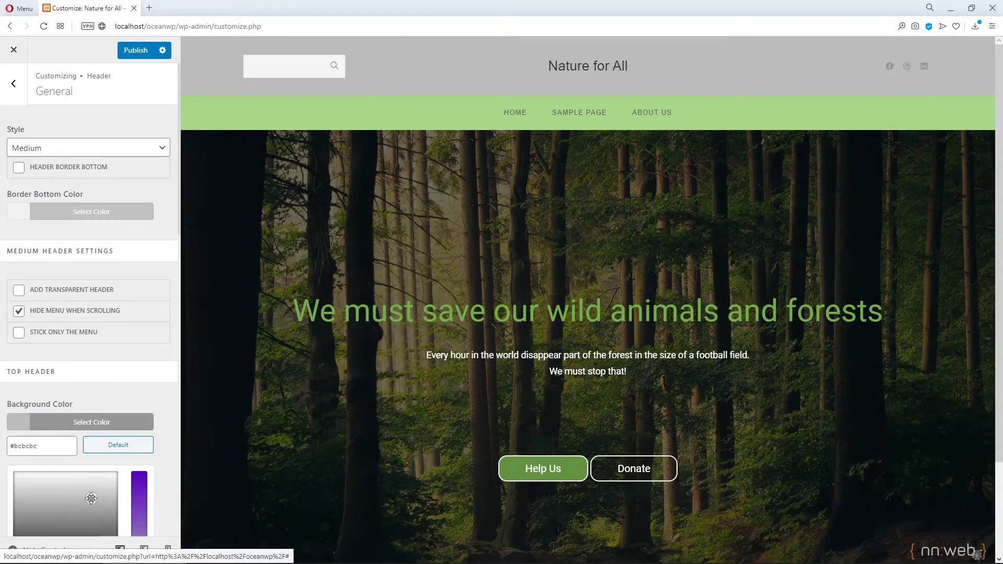
left_click(105, 445)
Show search form, logo and social buttons in the top header, logo in the middle.
scroll(156, 372, "down", 3)
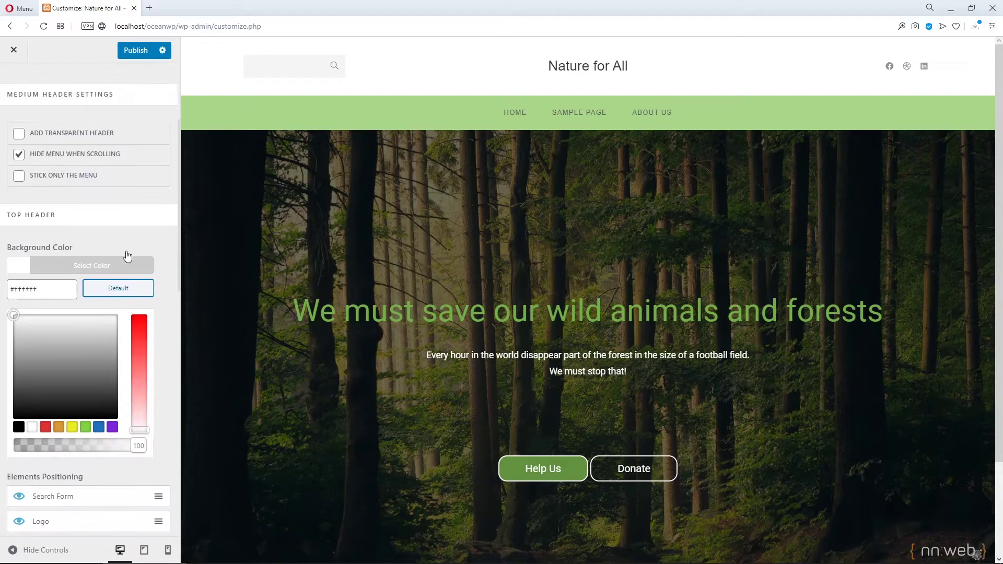
left_click(92, 230)
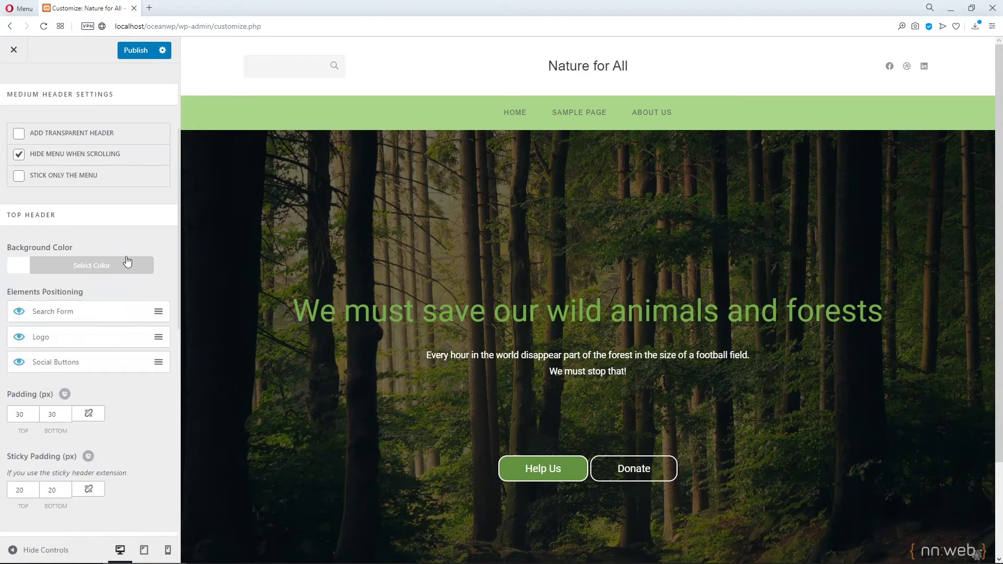
scroll(84, 310, "up", 3)
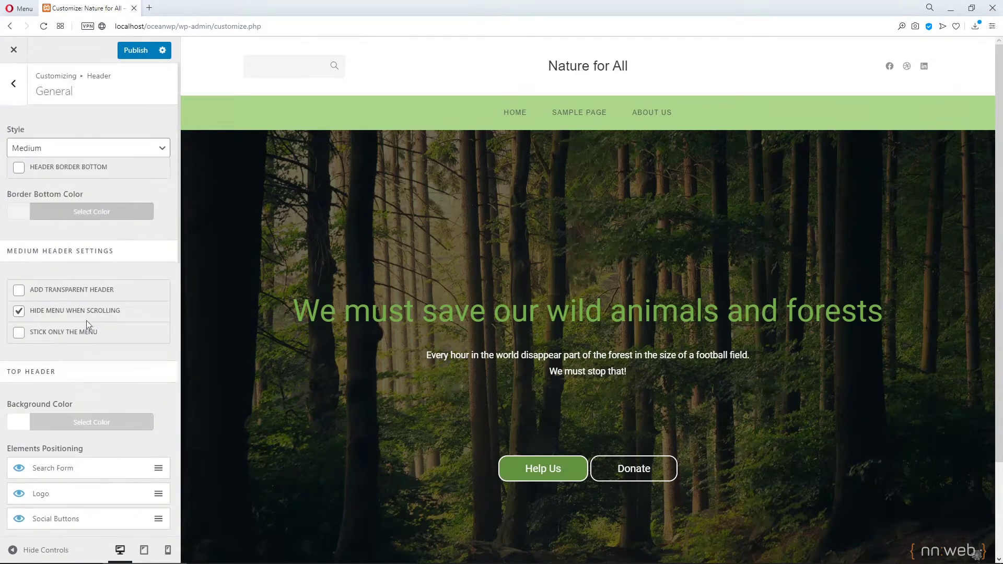
left_click(19, 469)
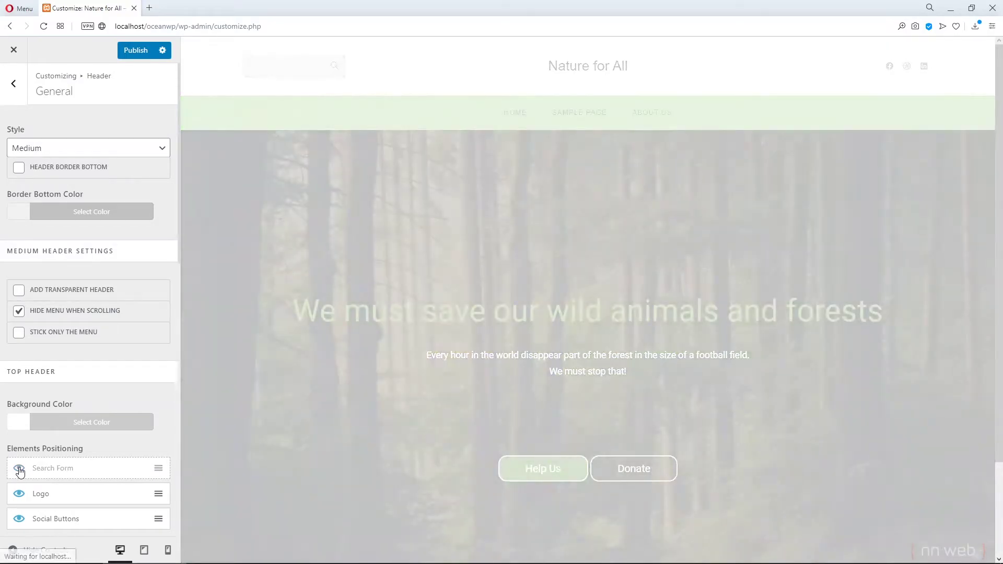
scroll(19, 469, "down", 2)
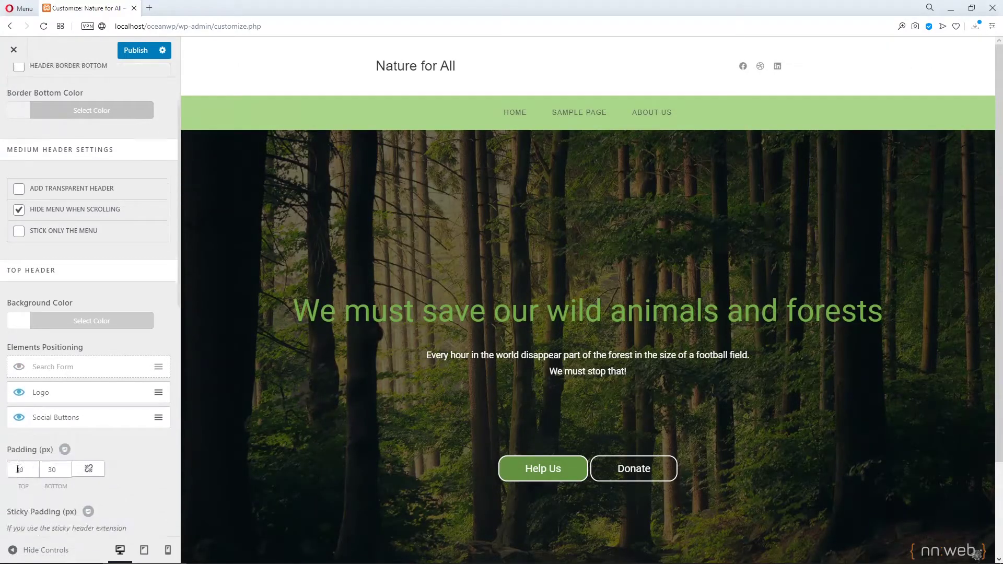
left_click(19, 391)
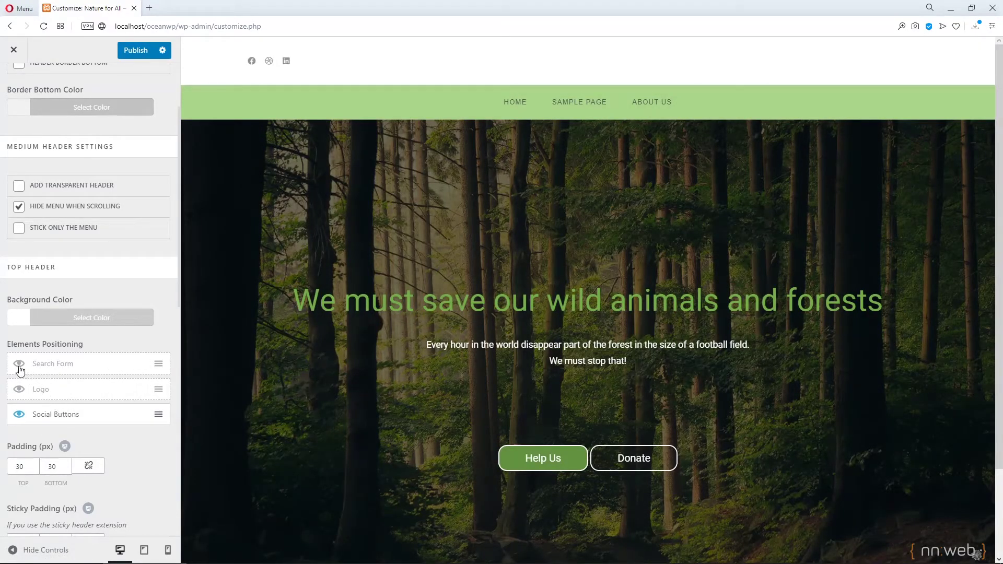
left_click(19, 367)
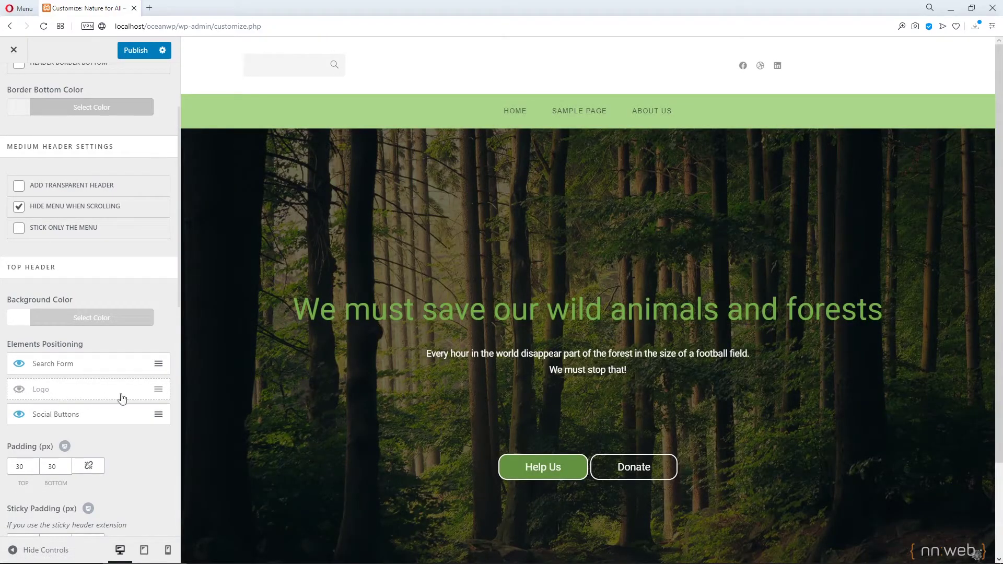
left_click(19, 389)
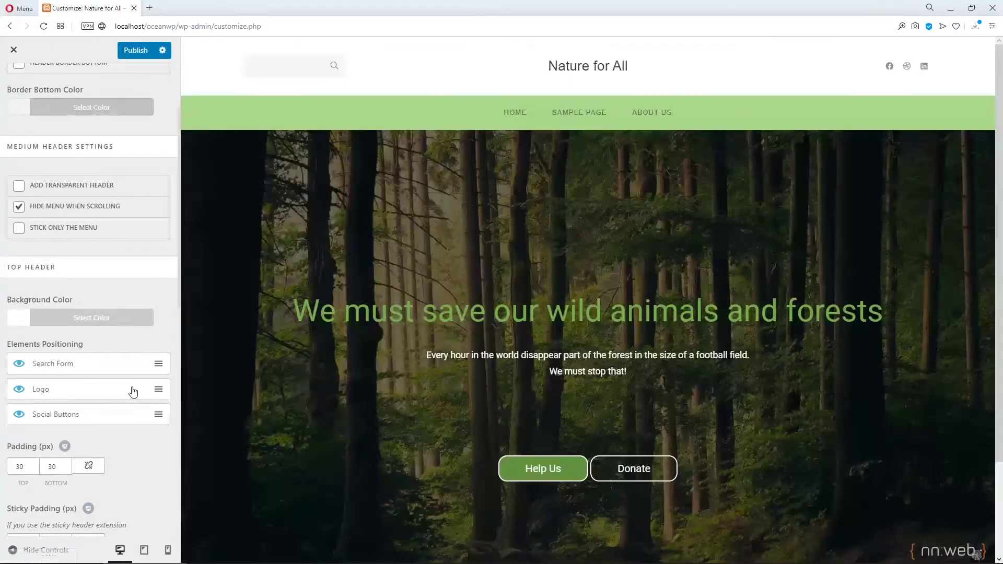
left_click_drag(130, 392, 96, 399)
scroll(96, 399, "down", 5)
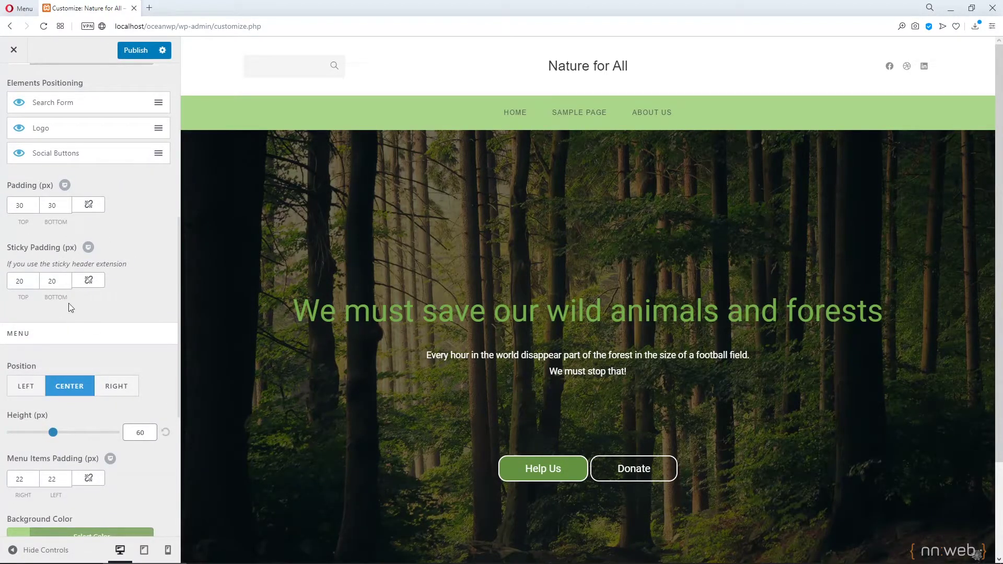
Try the menu at Left, Center and Right positions, leaving it at Center.
scroll(80, 324, "down", 2)
left_click(33, 289)
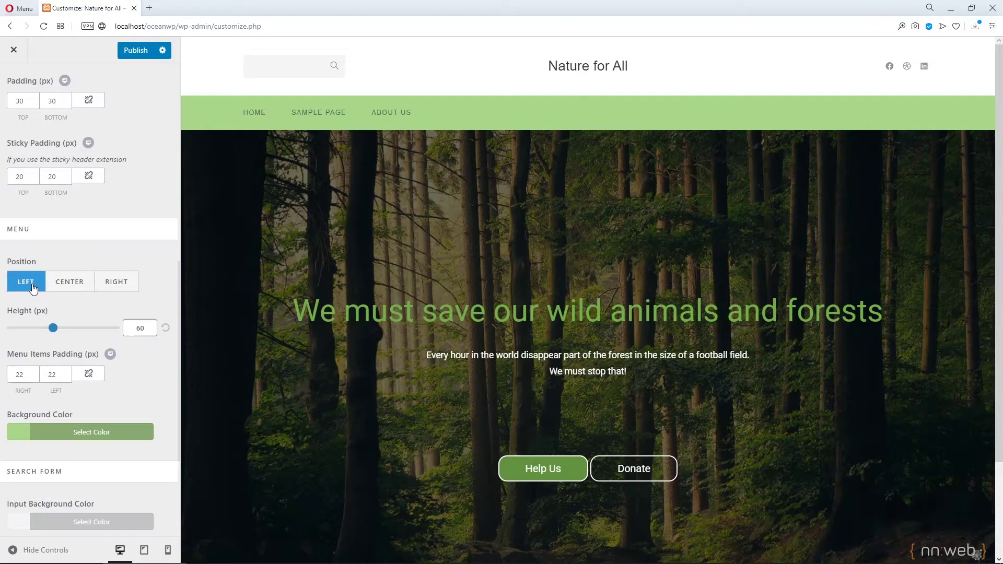
left_click(71, 284)
left_click(116, 282)
left_click(94, 281)
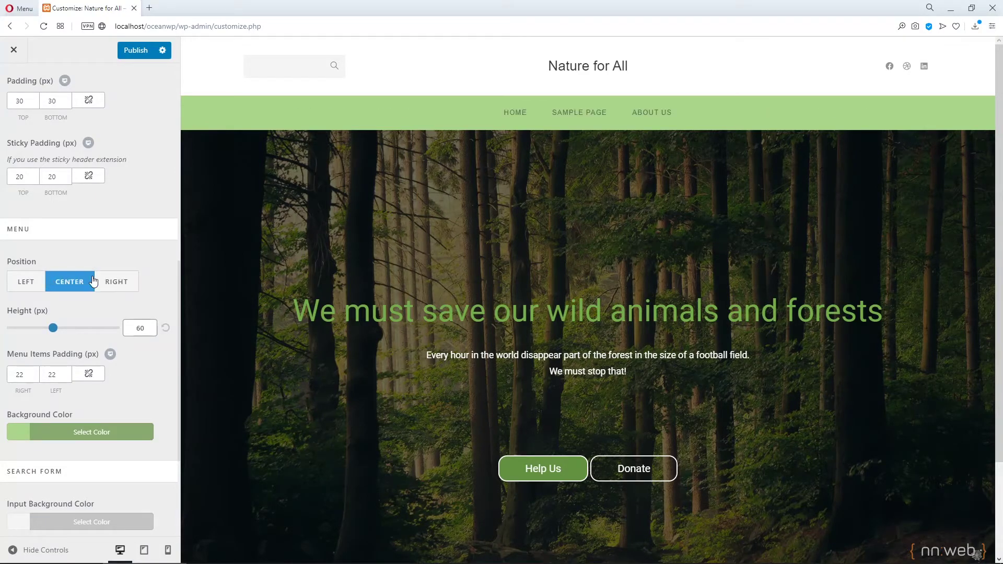
scroll(136, 340, "down", 3)
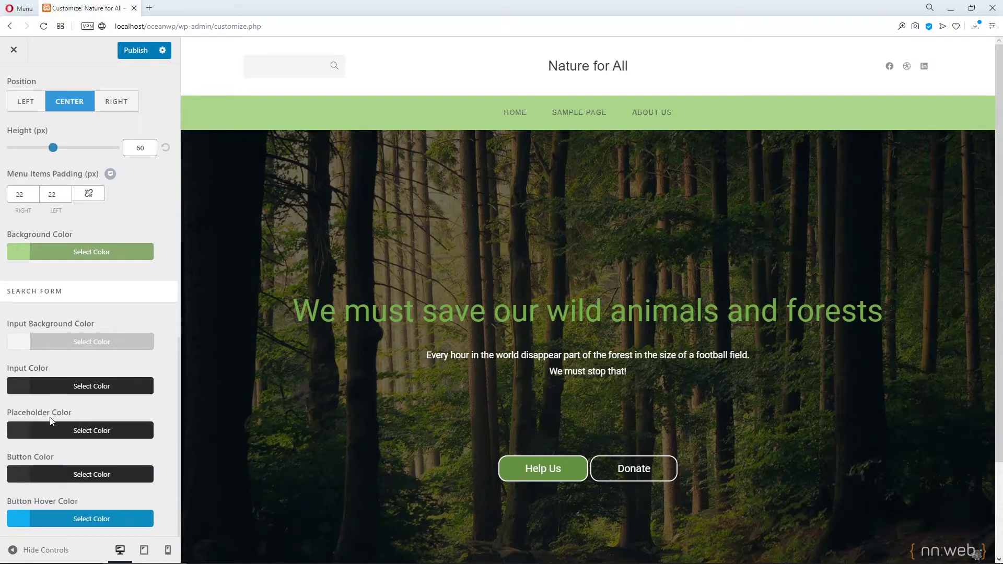
scroll(88, 325, "up", 5)
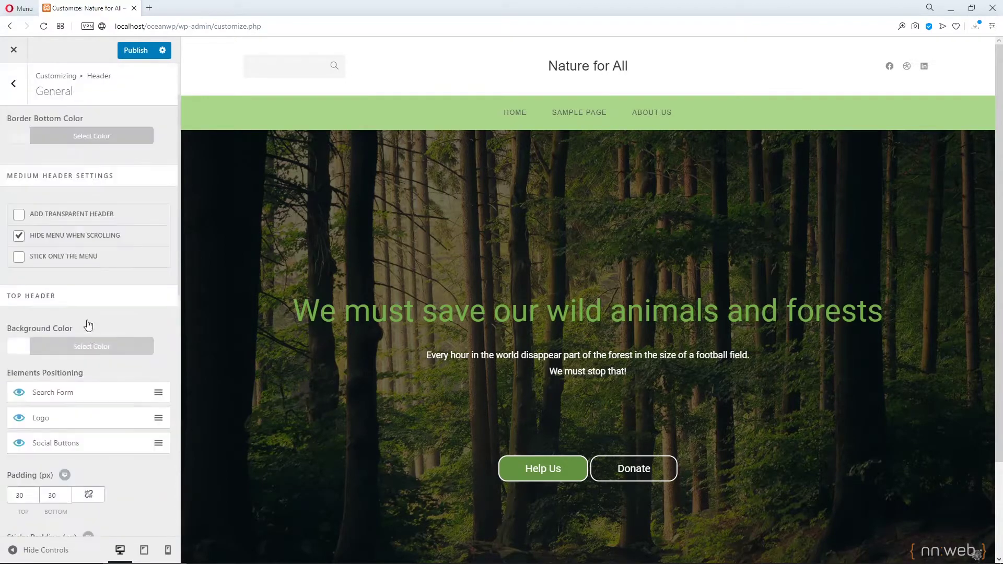
scroll(88, 325, "up", 2)
Switch the header style to Vertical.
left_click(74, 149)
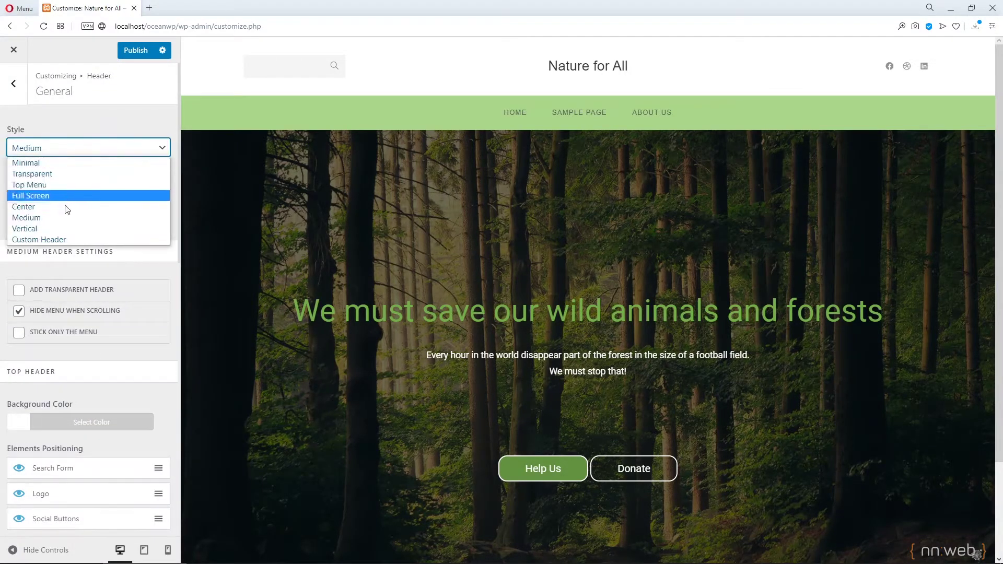
left_click(59, 229)
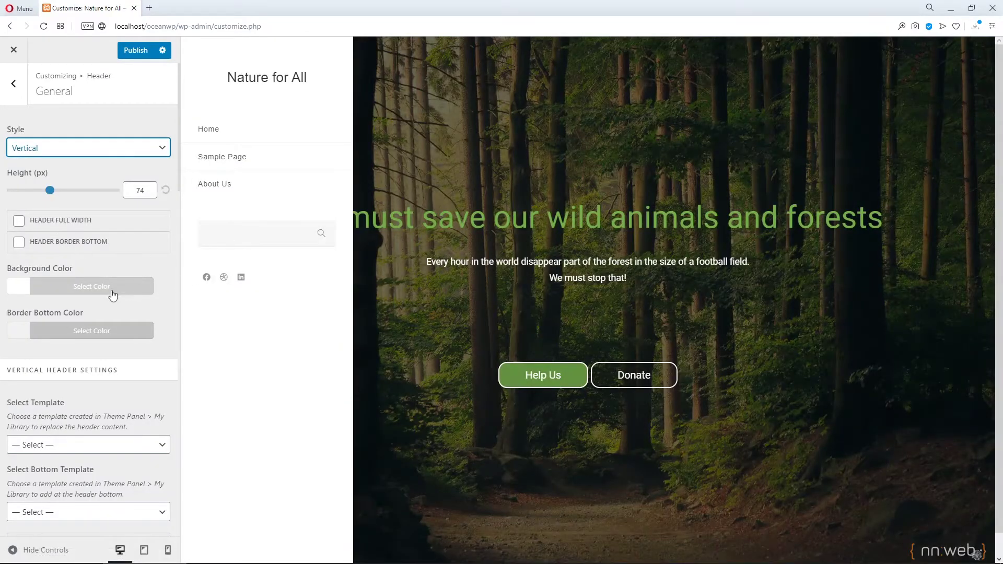
scroll(120, 345, "down", 7)
scroll(115, 415, "down", 3)
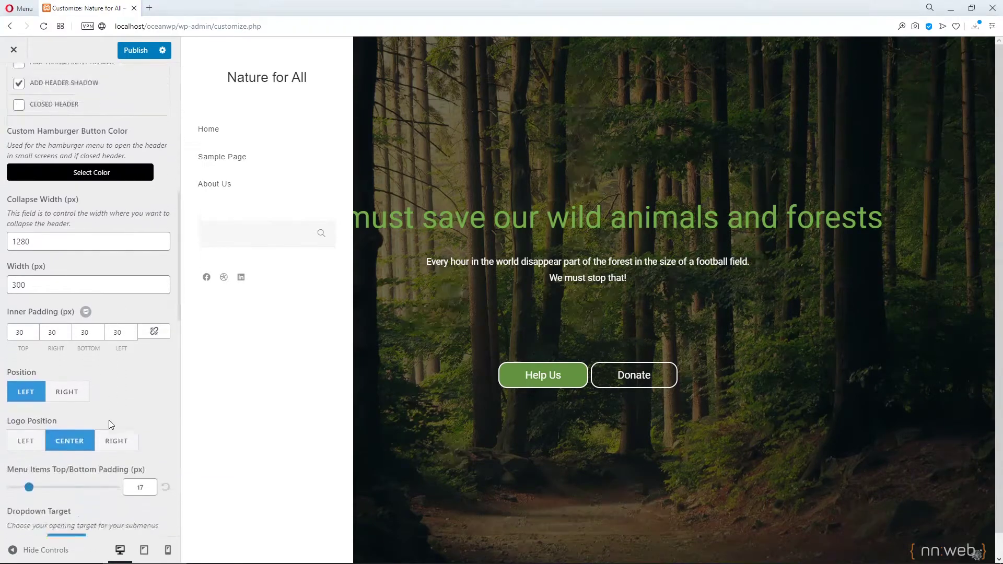
scroll(86, 365, "down", 5)
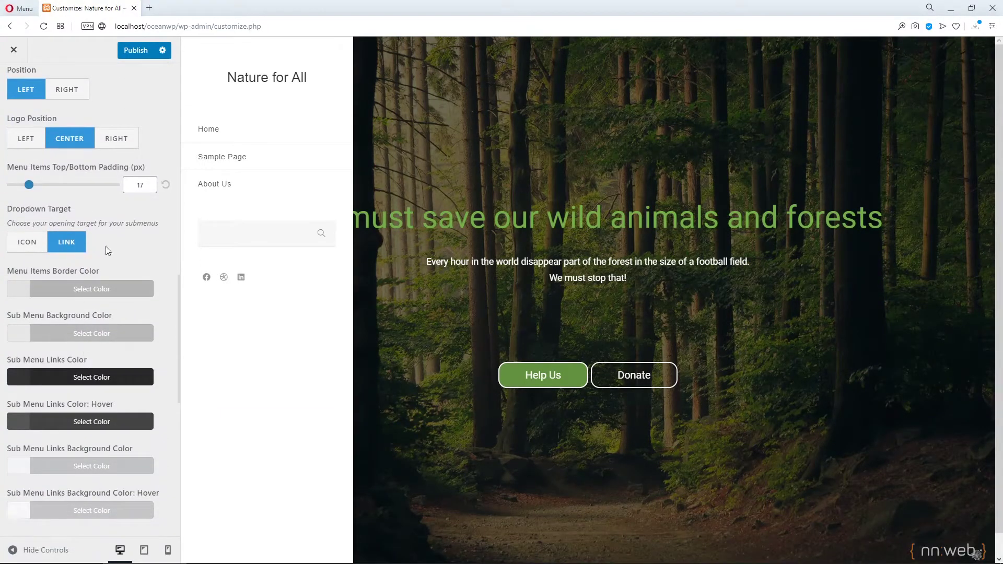
scroll(156, 308, "down", 3)
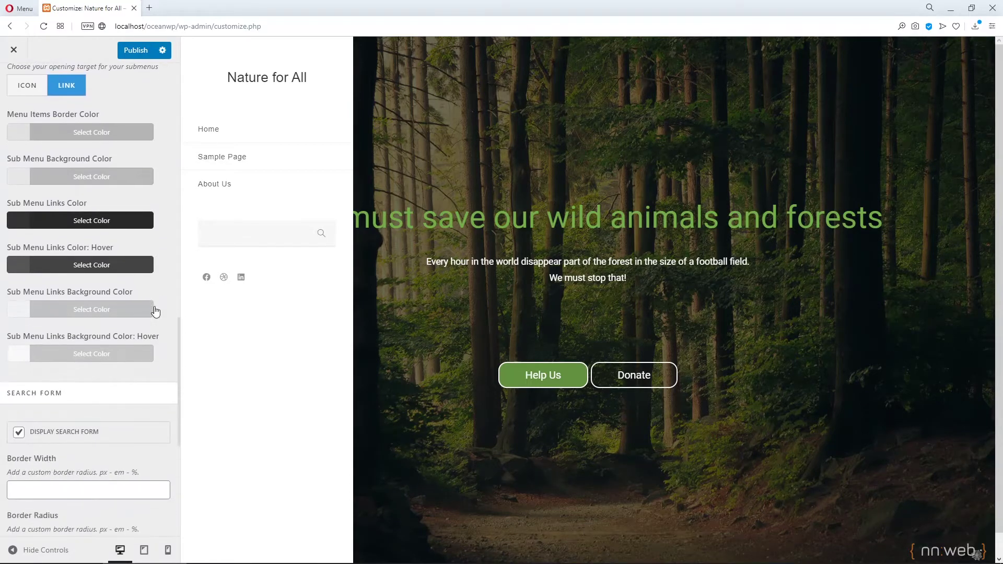
scroll(155, 312, "down", 3)
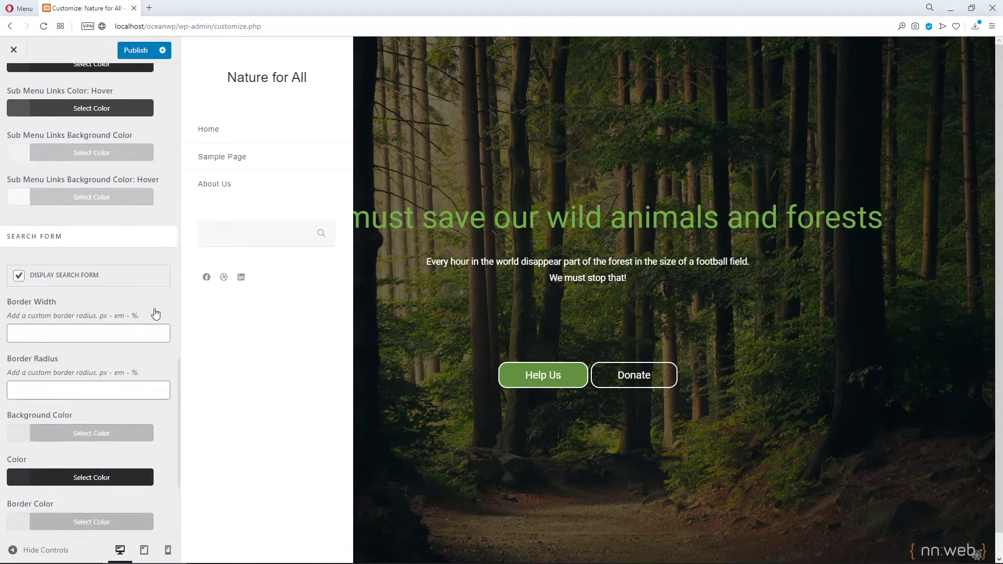
scroll(155, 313, "down", 2)
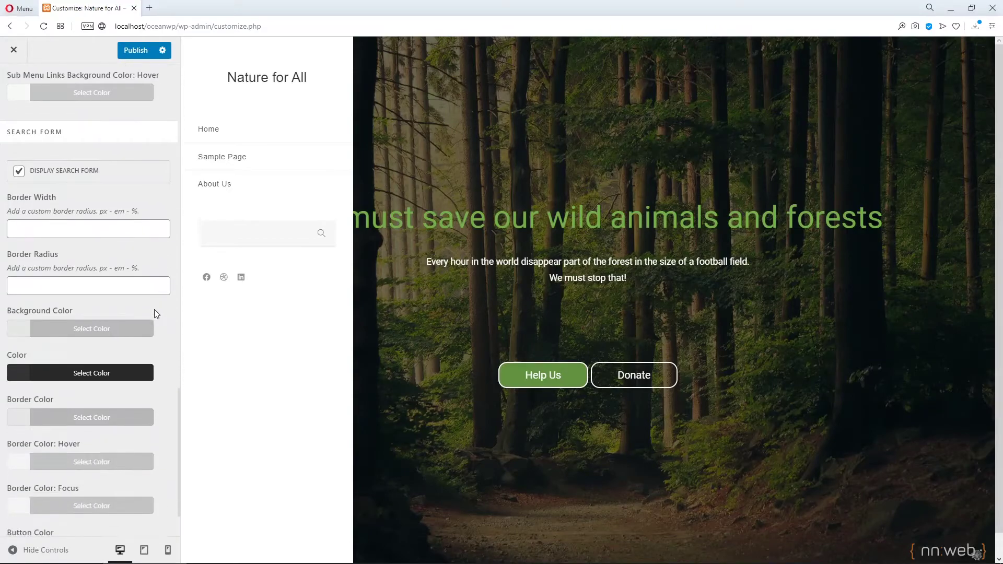
Uncheck Display Search Form to hide the search form from the vertical header.
left_click(19, 172)
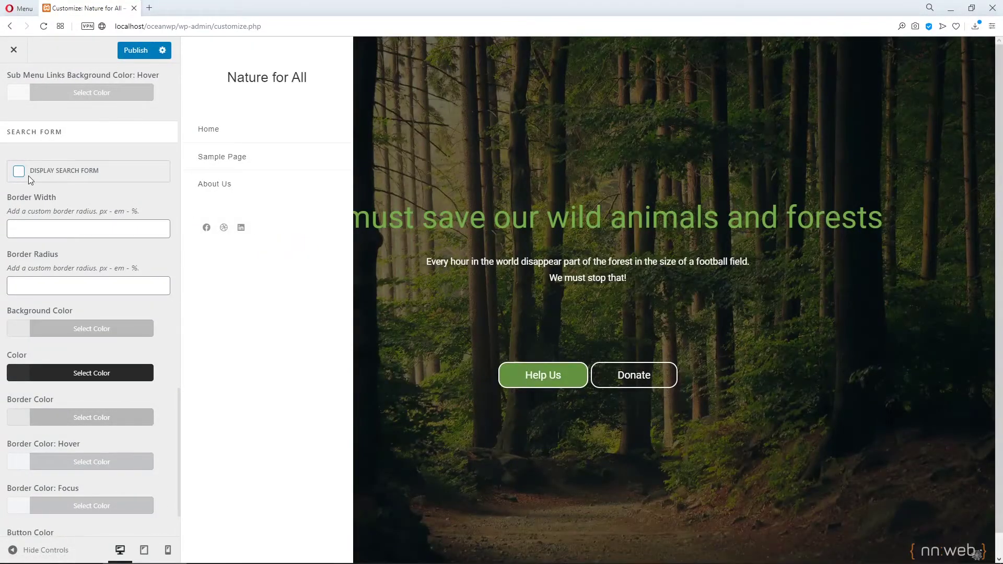
scroll(107, 262, "down", 1)
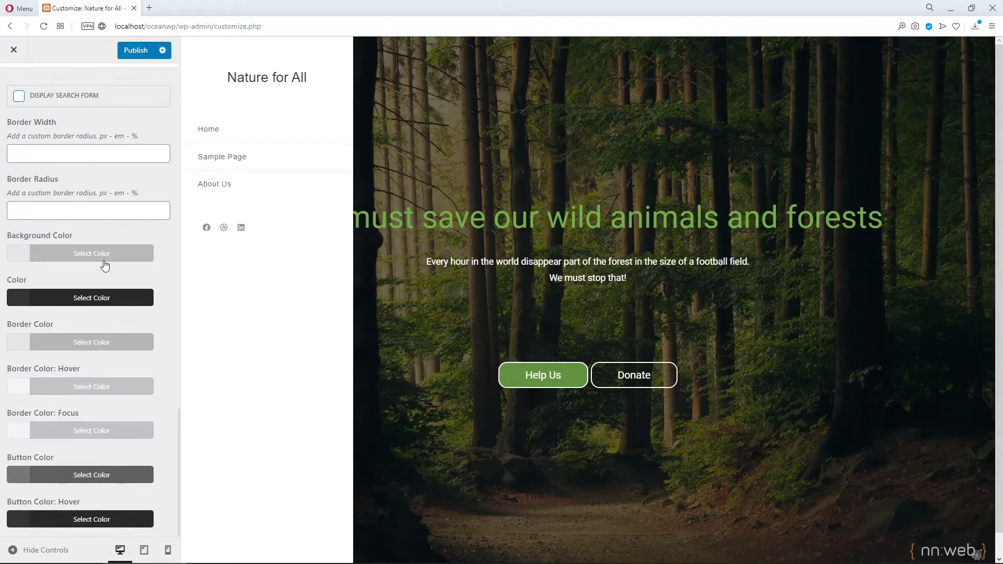
scroll(104, 265, "up", 4)
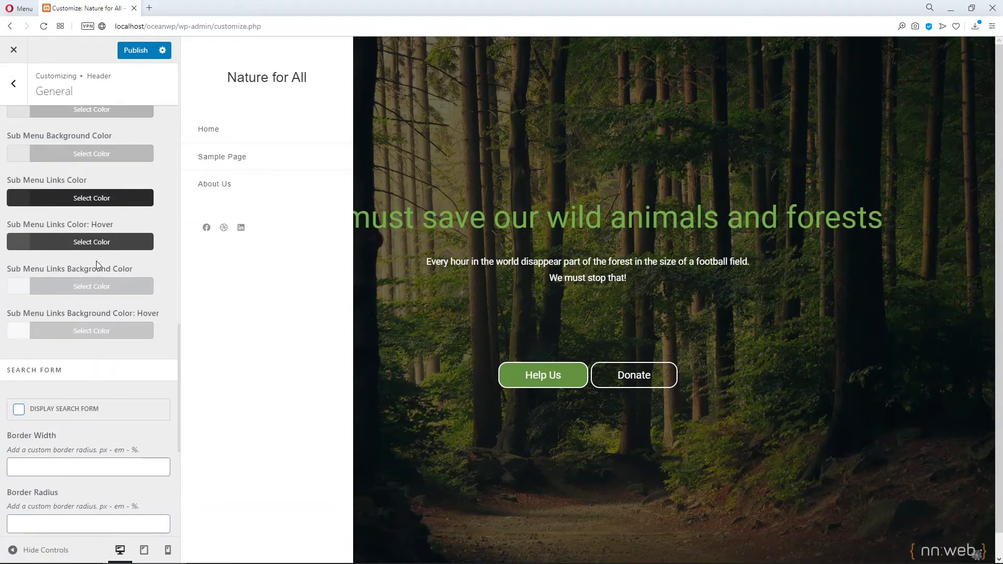
scroll(96, 262, "up", 5)
Set the header style to Custom Header and leave its template at '— Select —', so no header shows.
left_click(59, 150)
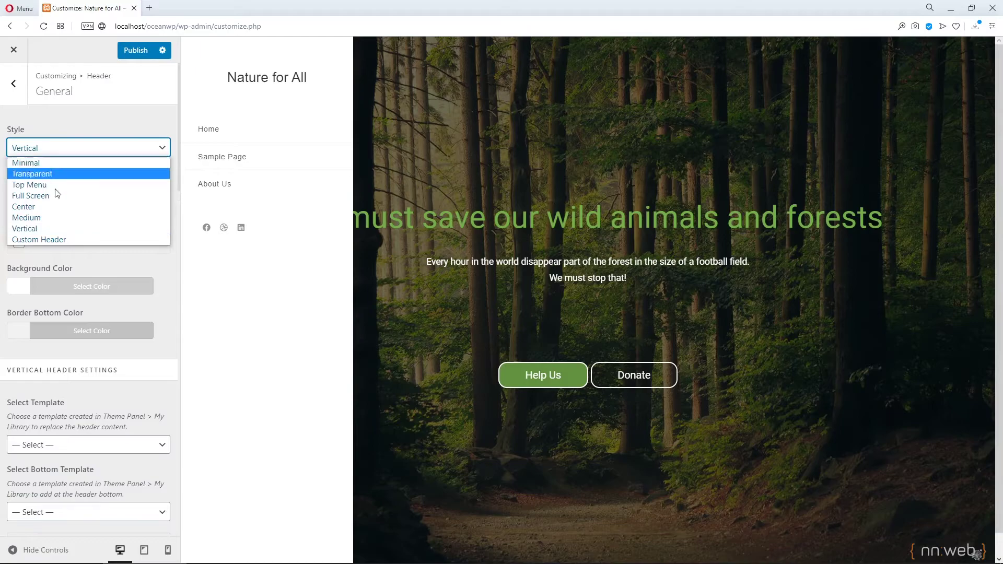
left_click(44, 240)
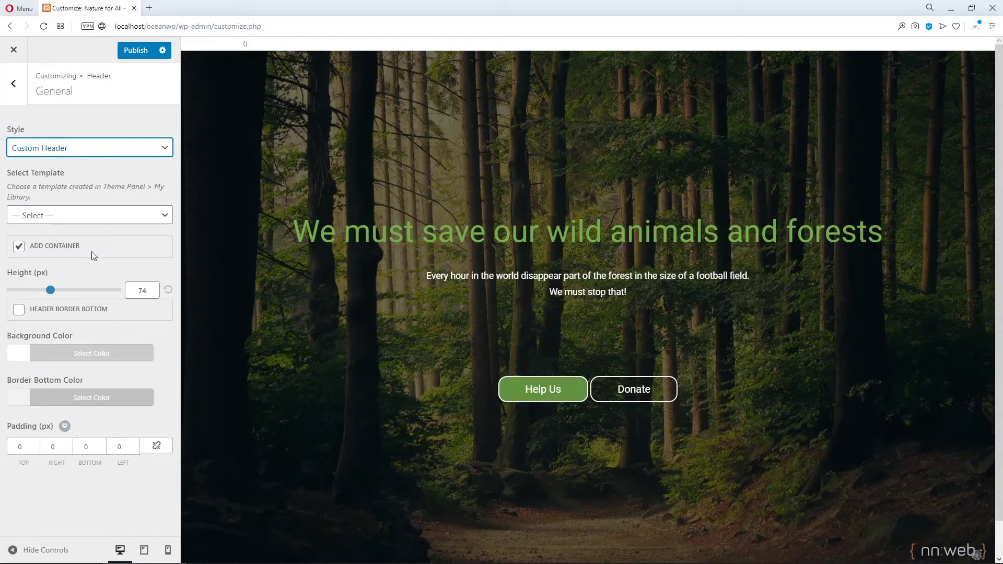
left_click(101, 217)
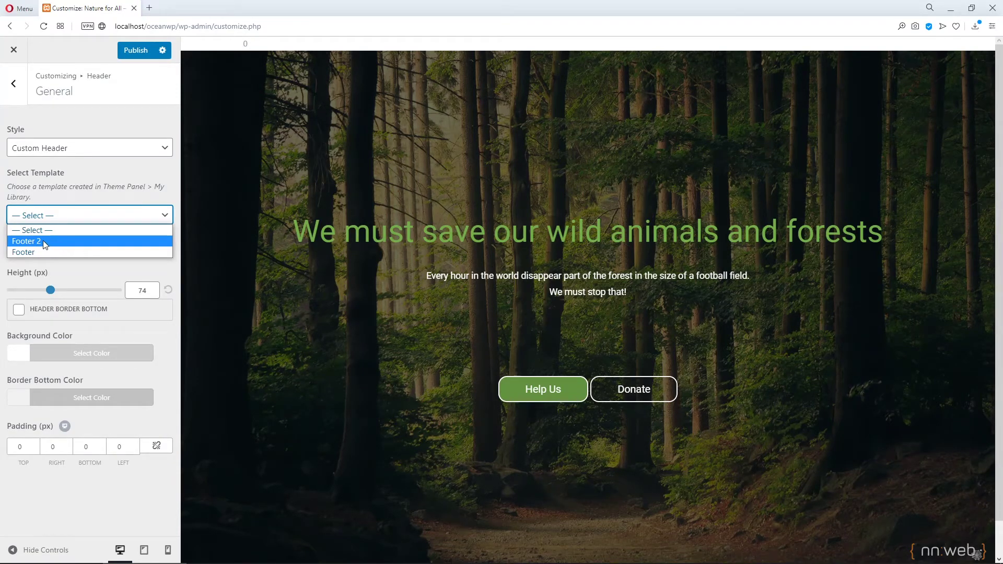
left_click(77, 221)
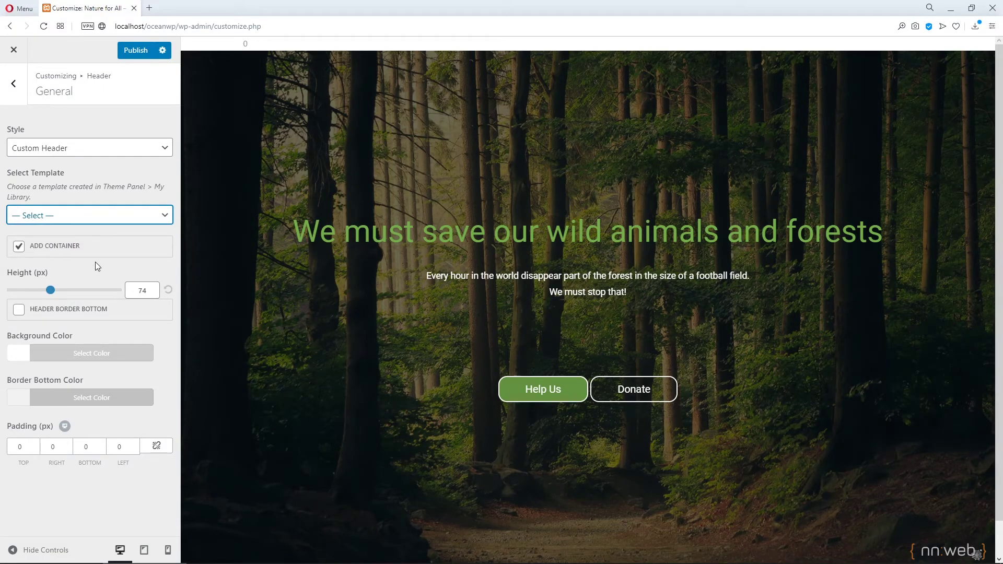
Preview the Minimal header style, then switch back to the Medium header style.
left_click(52, 149)
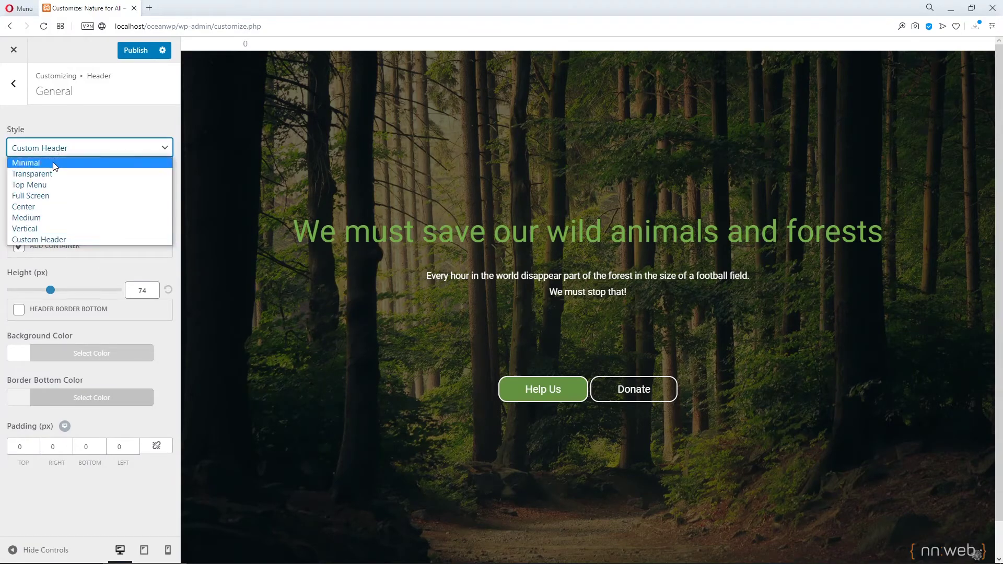
left_click(52, 162)
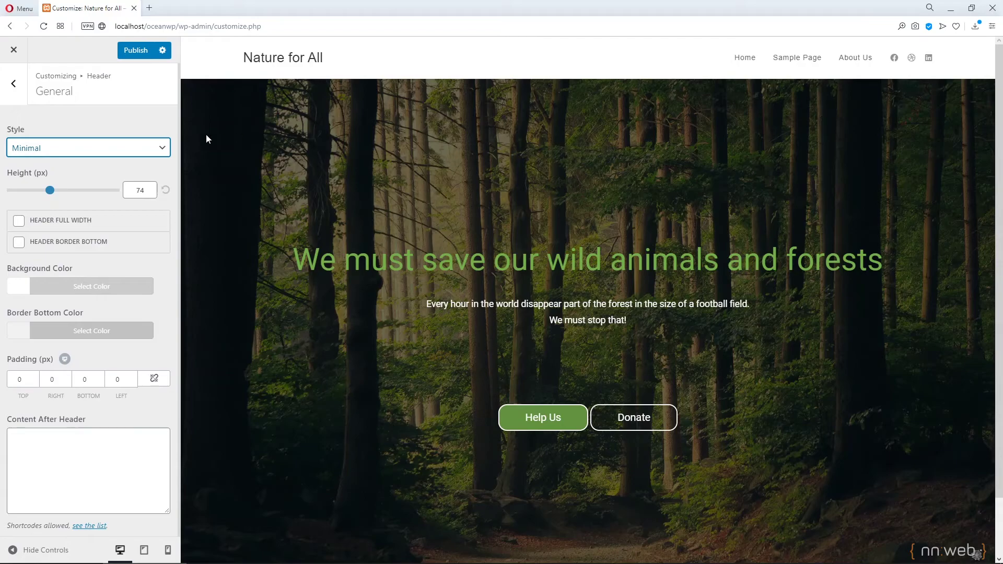
left_click(138, 151)
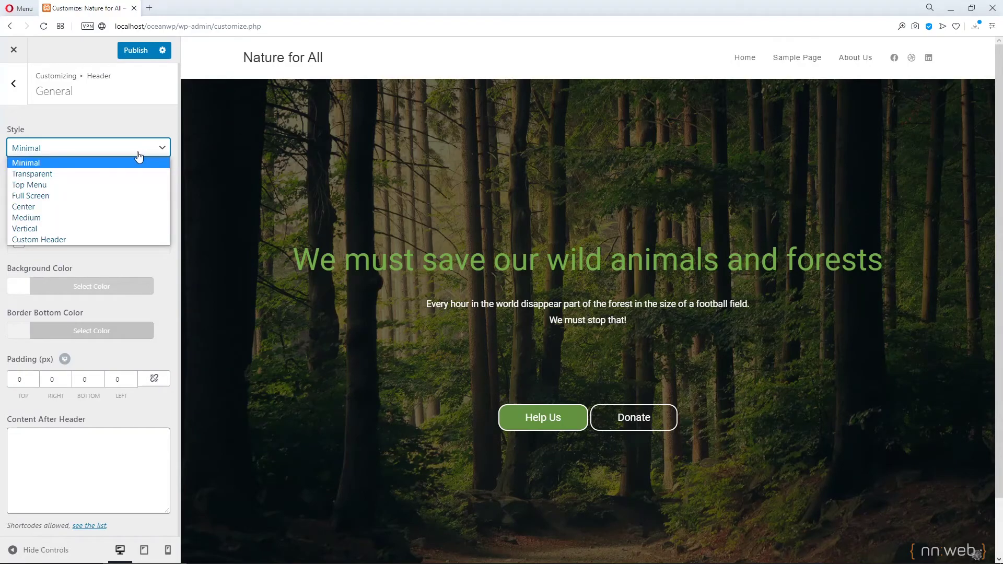
left_click(60, 215)
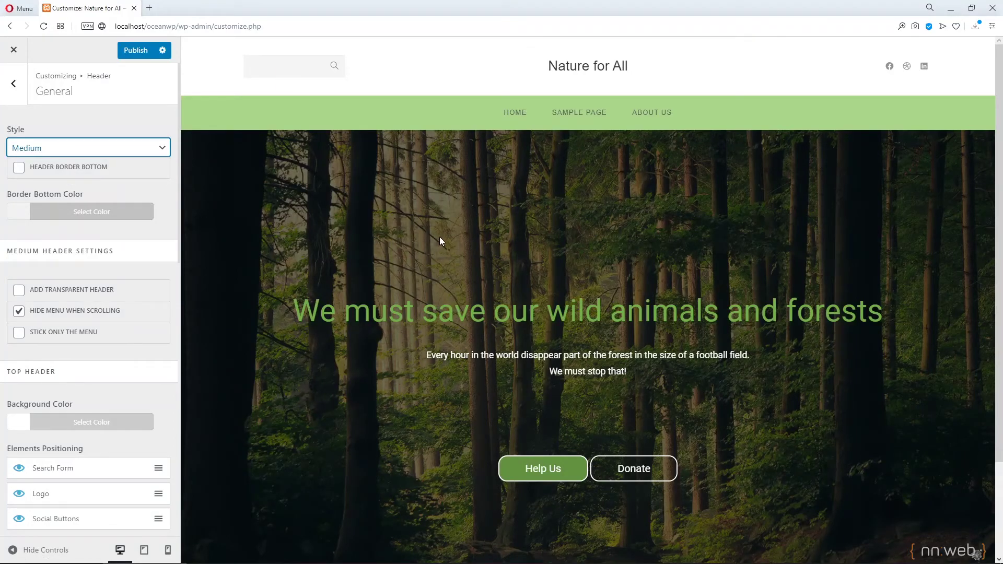
scroll(440, 237, "down", 3)
scroll(440, 241, "up", 3)
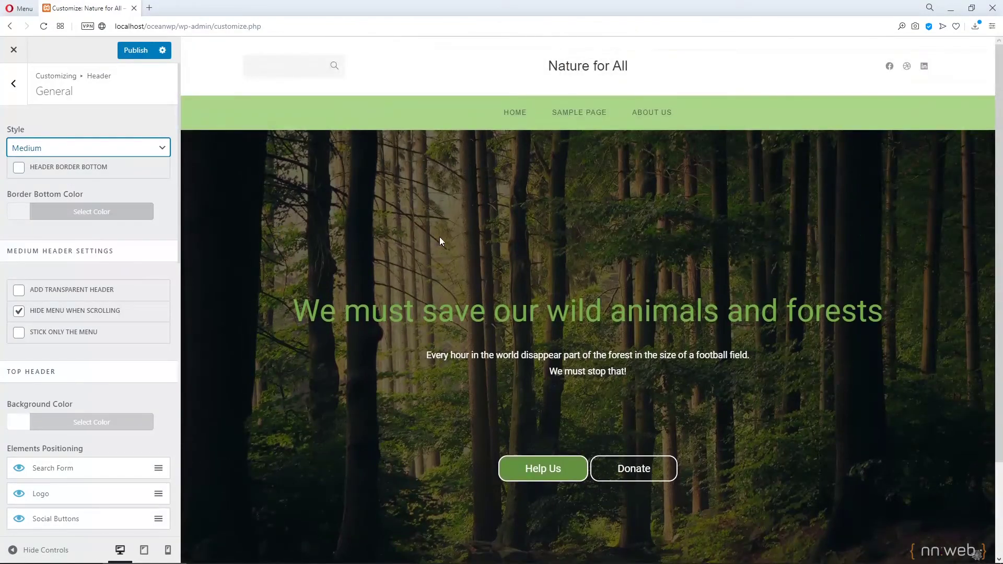